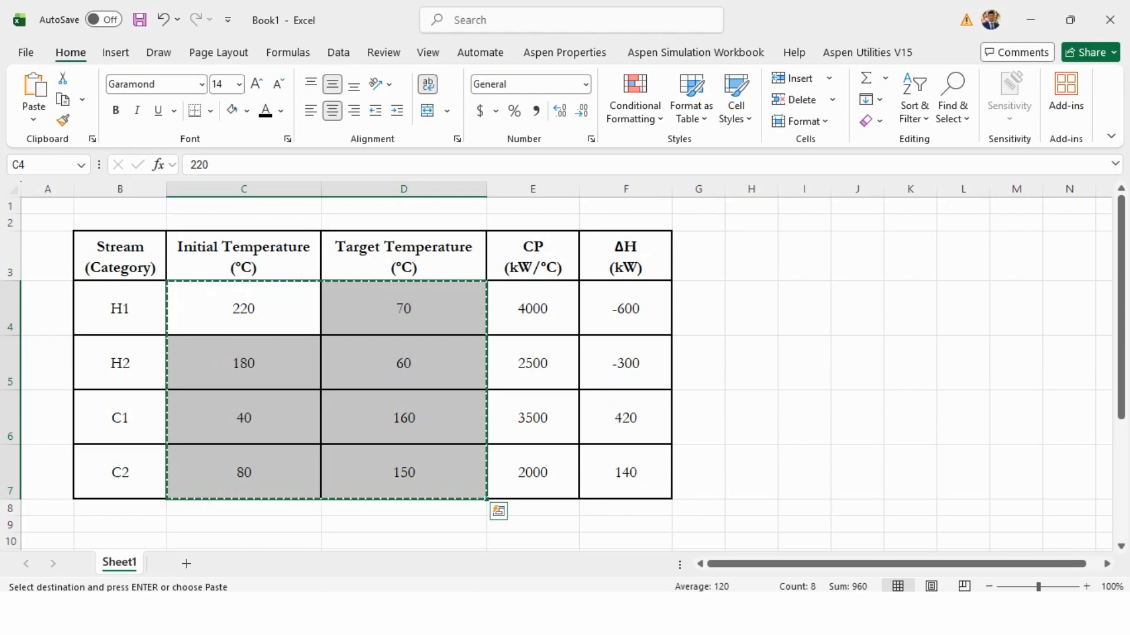
- Switch to Aspen Energy Analyzer and enter inlet/outlet temperatures of 220/70, 180/60, 40/160 and 80/150 °C for H1, H2, C1 and C2
{"action": "key", "text": "alt+Tab"}
{"action": "type", "text": "220.0\t70.0 180.0\t60.0 40.0\t160.0 80.0\t150.0"}
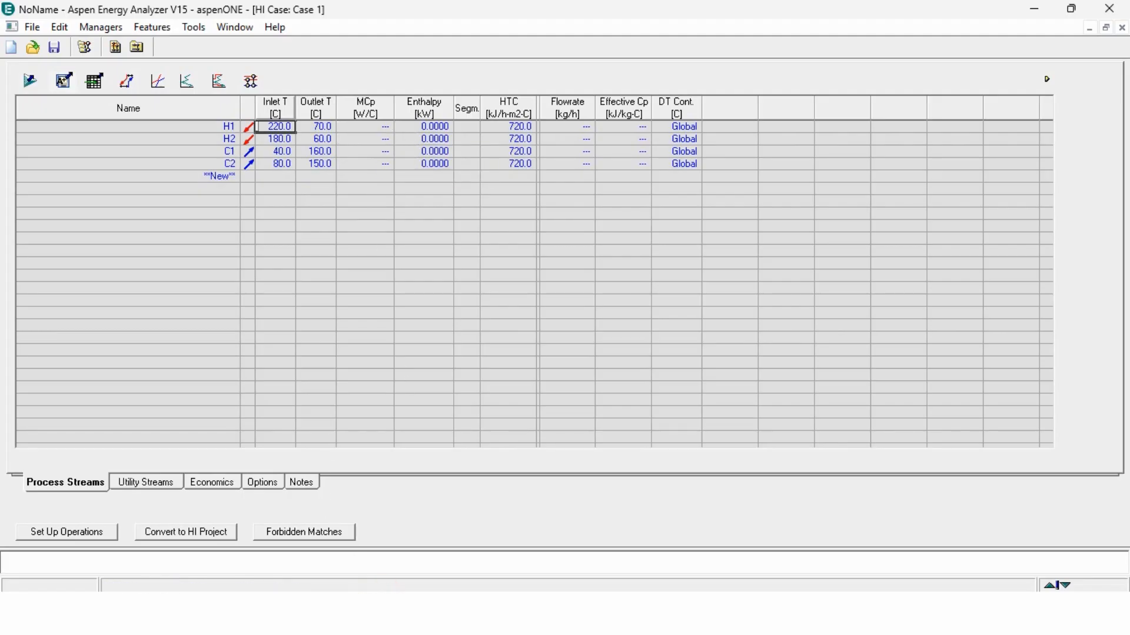
- Copy the CP values 4000, 2500, 3500 and 2000 from the Excel table into the MCp column of Aspen Energy Analyzer's process streams
{"action": "key", "text": "alt+Tab"}
{"action": "left_click_drag", "start_coordinate": [533, 307], "coordinate": [542, 467]}
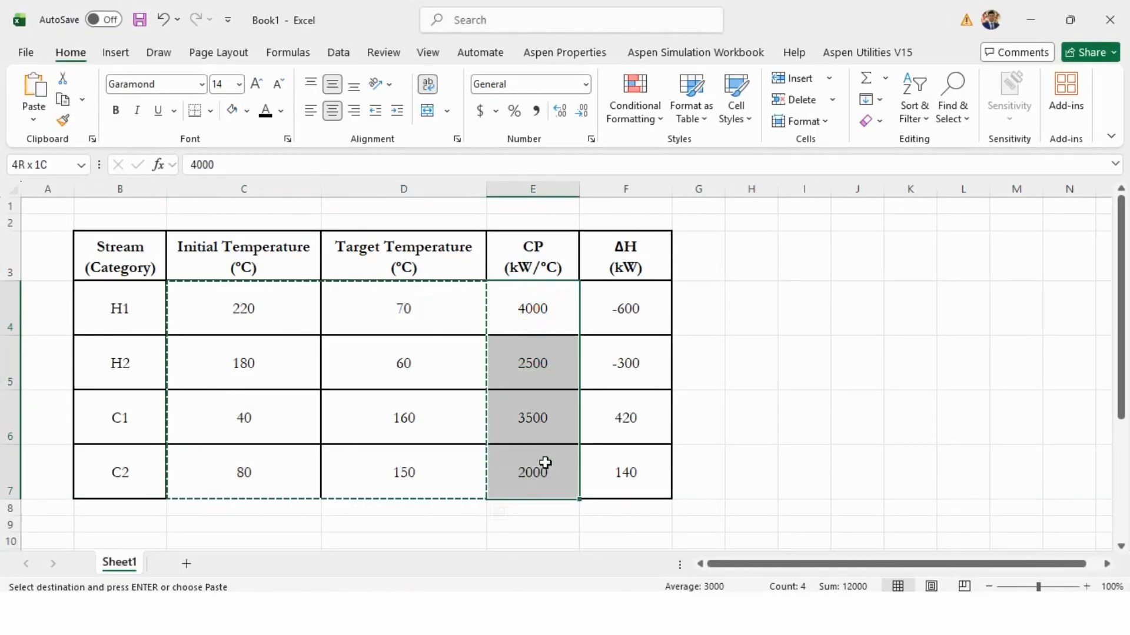
{"action": "key", "text": "ctrl+c"}
{"action": "key", "text": "alt+Tab"}
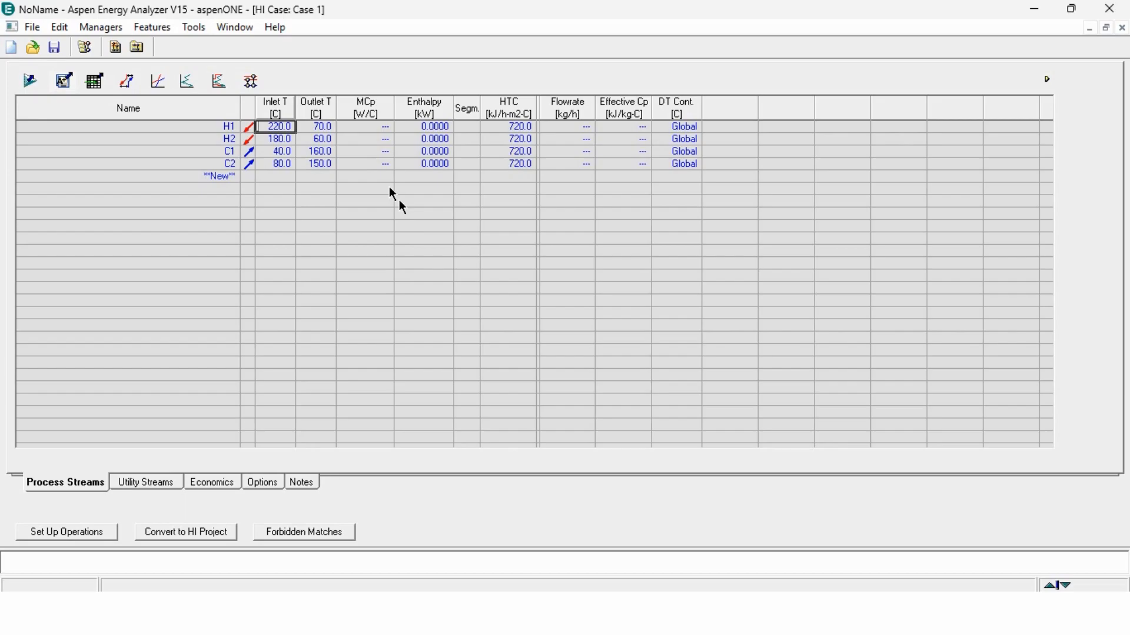
{"action": "left_click", "coordinate": [372, 128]}
{"action": "key", "text": "ctrl+v"}
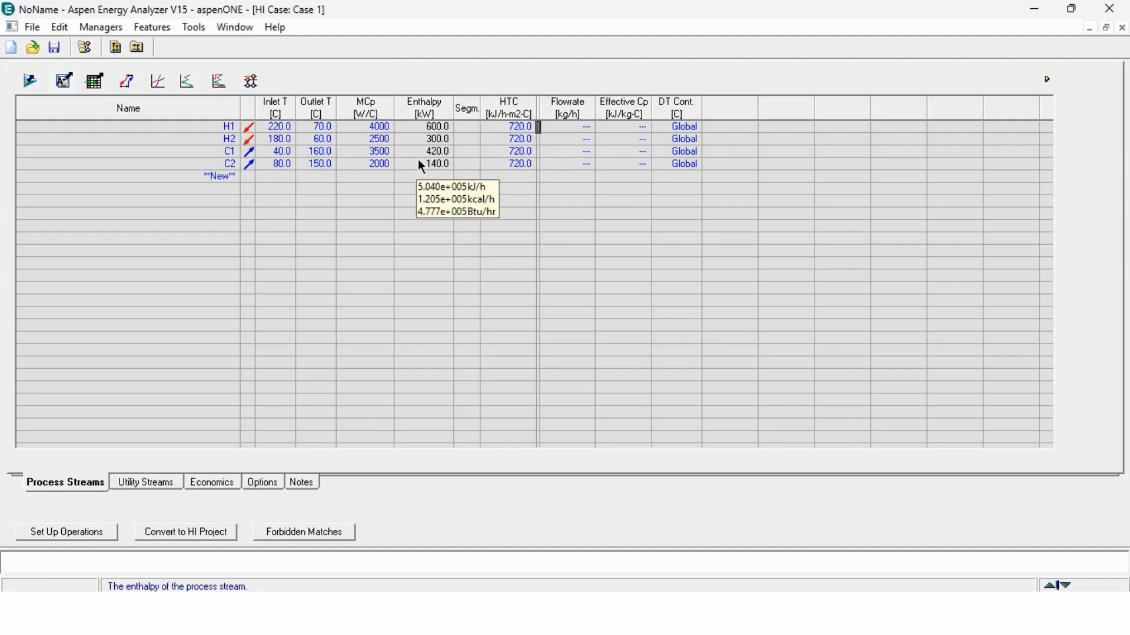
- Open the case targets, set DTmin to 20 °C and close the targets window
{"action": "left_click", "coordinate": [128, 81]}
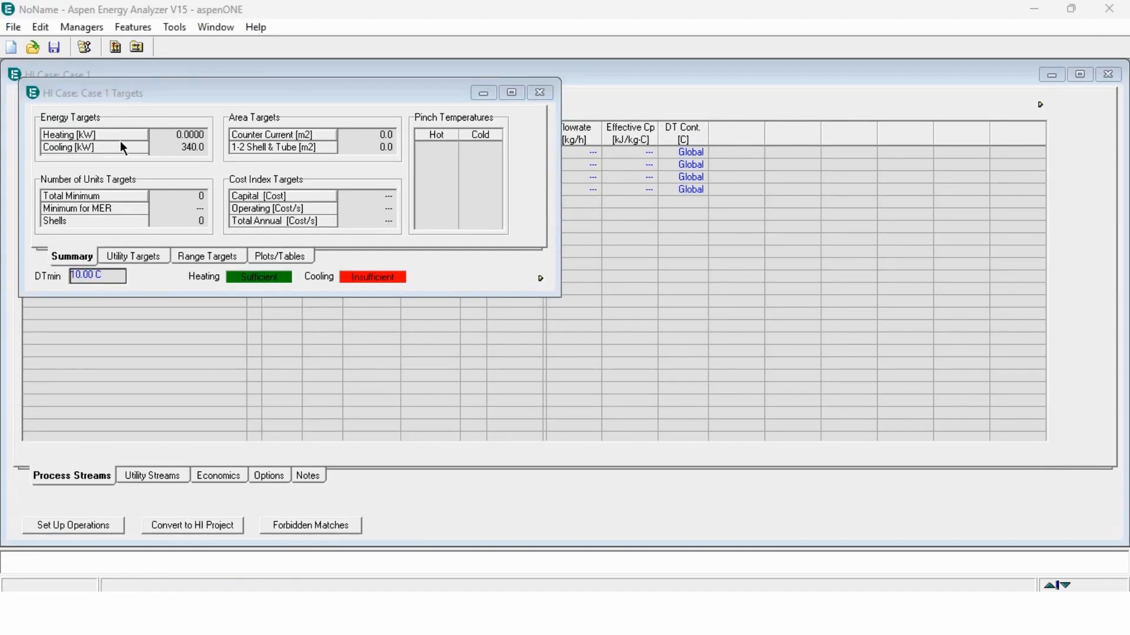
{"action": "type", "text": "20"}
{"action": "key", "text": "Return"}
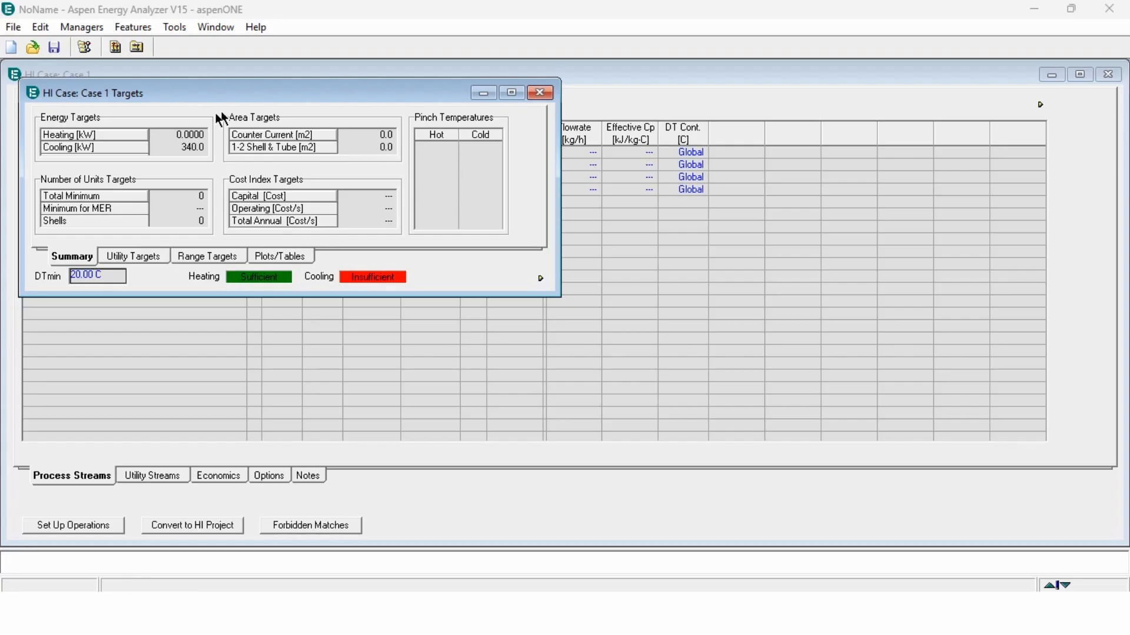
{"action": "left_click", "coordinate": [537, 93]}
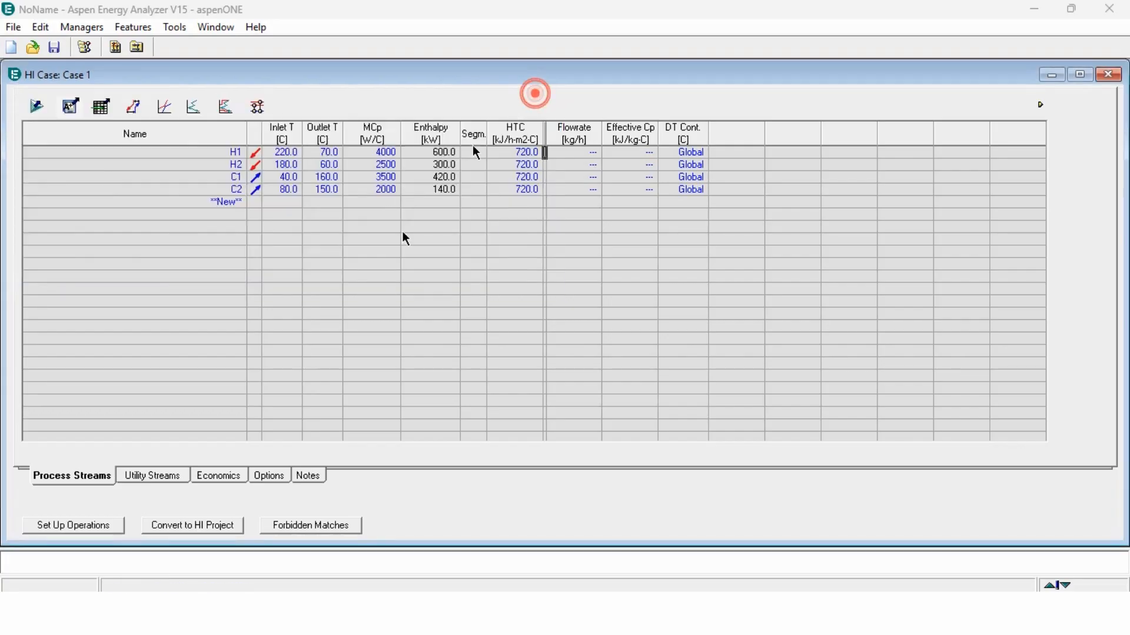
- Add Cooling Water as a utility stream of the case
{"action": "left_click", "coordinate": [154, 476]}
{"action": "left_click", "coordinate": [217, 154]}
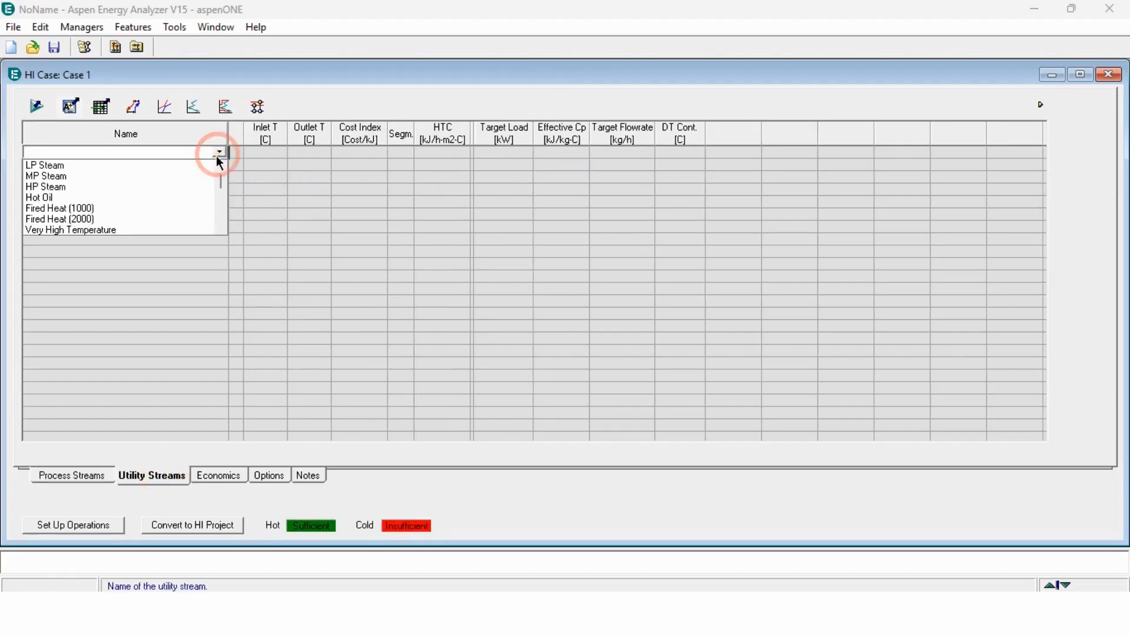
{"action": "left_click", "coordinate": [222, 203]}
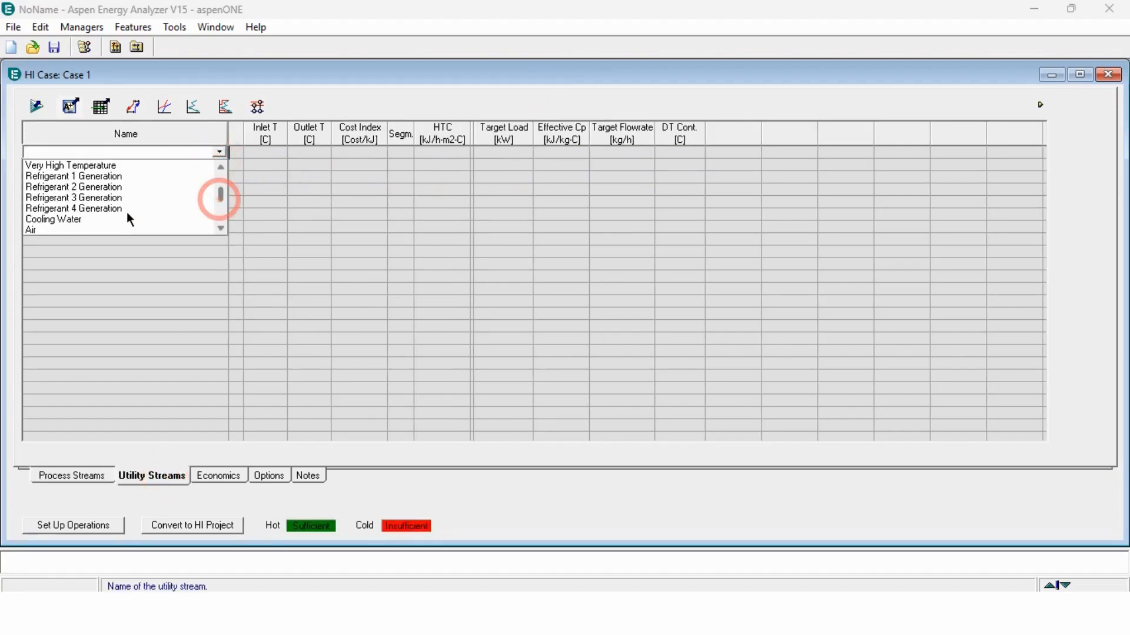
{"action": "left_click", "coordinate": [98, 221]}
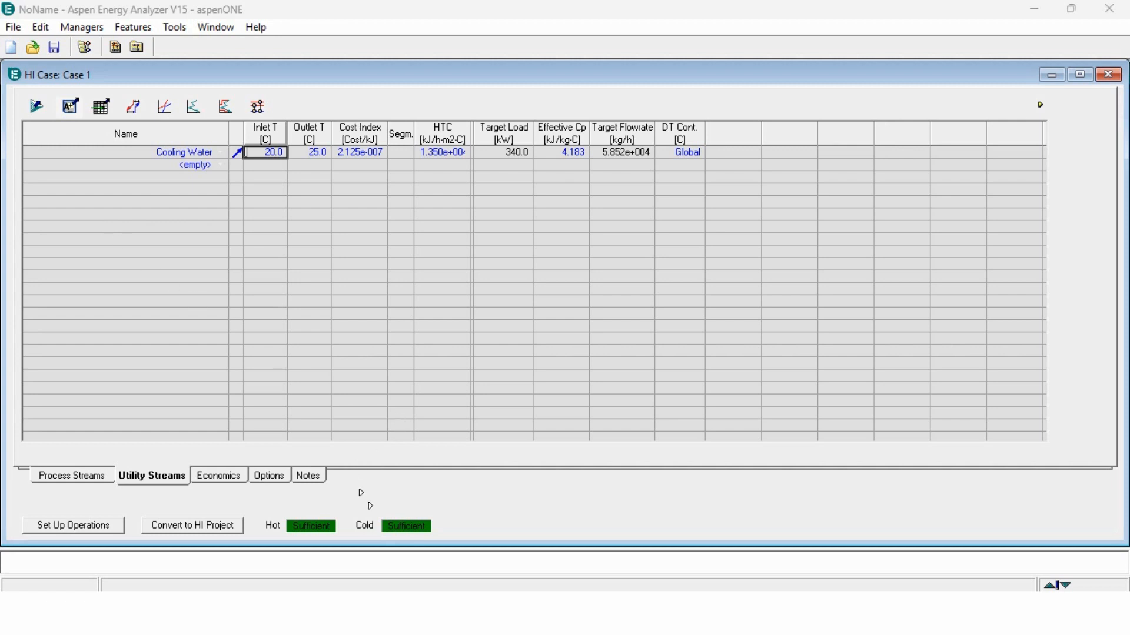
- Return to the process streams and review the case's energy, area and pinch temperature targets
{"action": "left_click", "coordinate": [71, 474]}
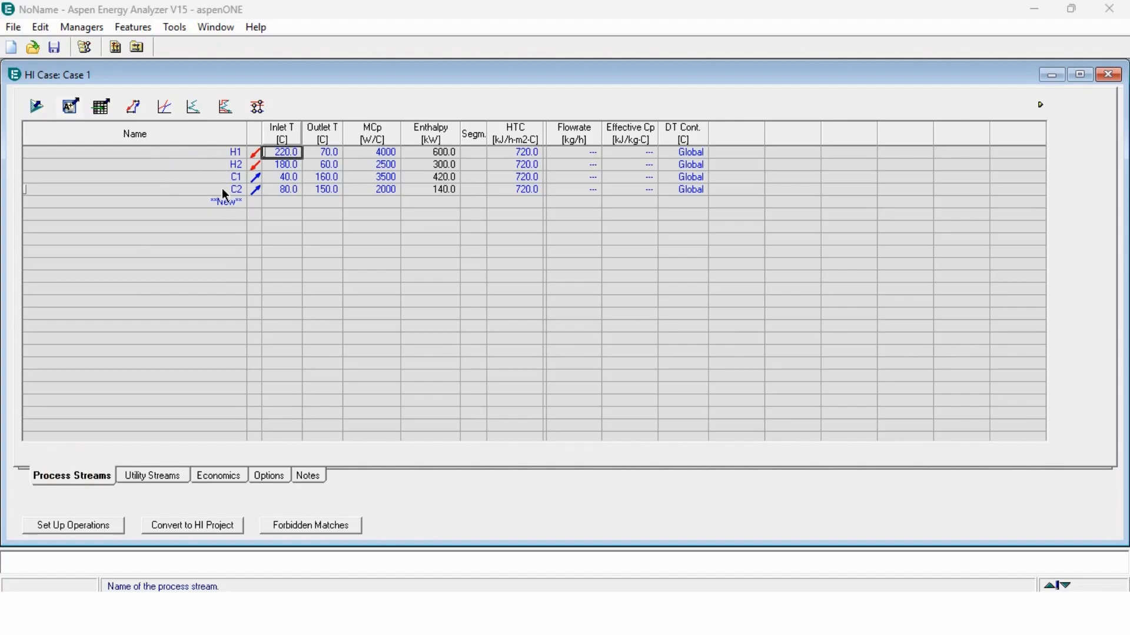
{"action": "left_click", "coordinate": [138, 108]}
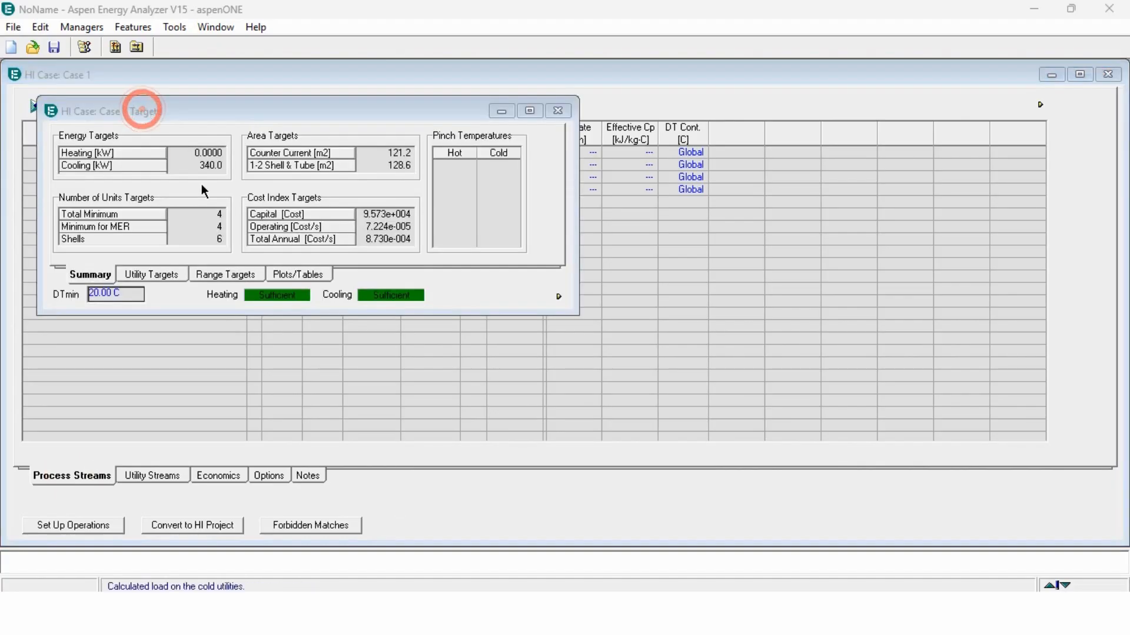
{"action": "mouse_move", "coordinate": [214, 173]}
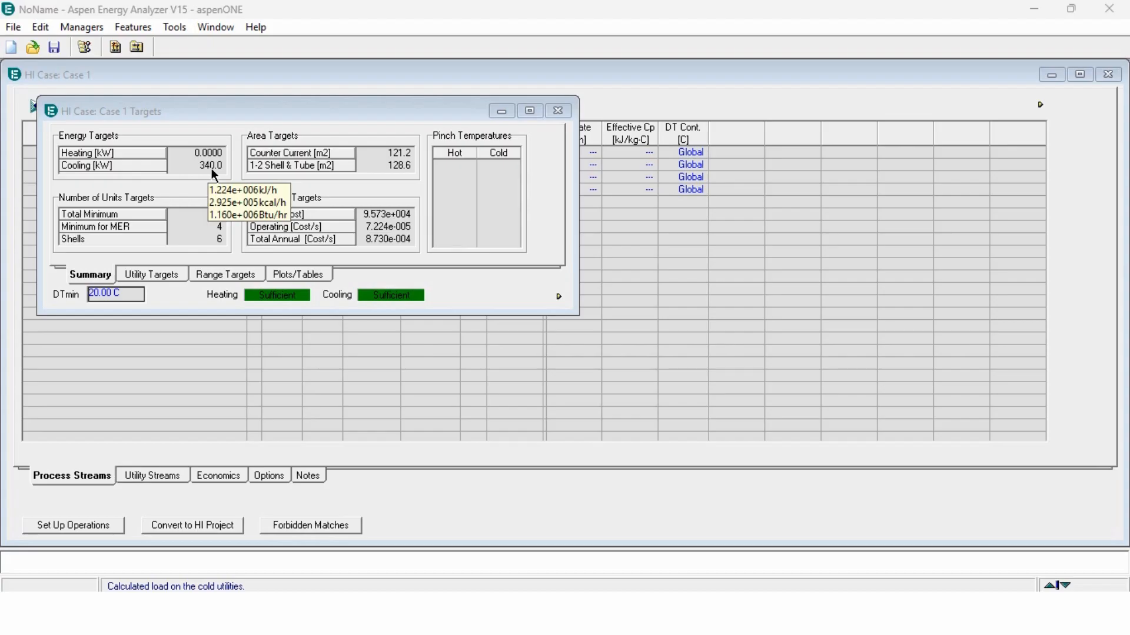
{"action": "mouse_move", "coordinate": [404, 176]}
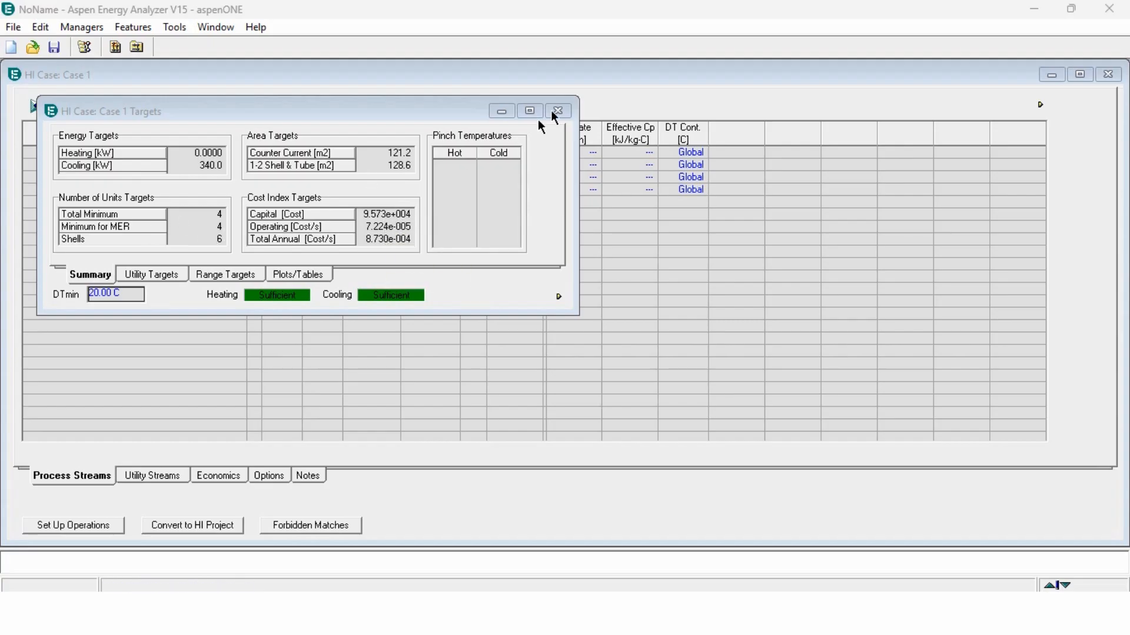
{"action": "mouse_move", "coordinate": [482, 170]}
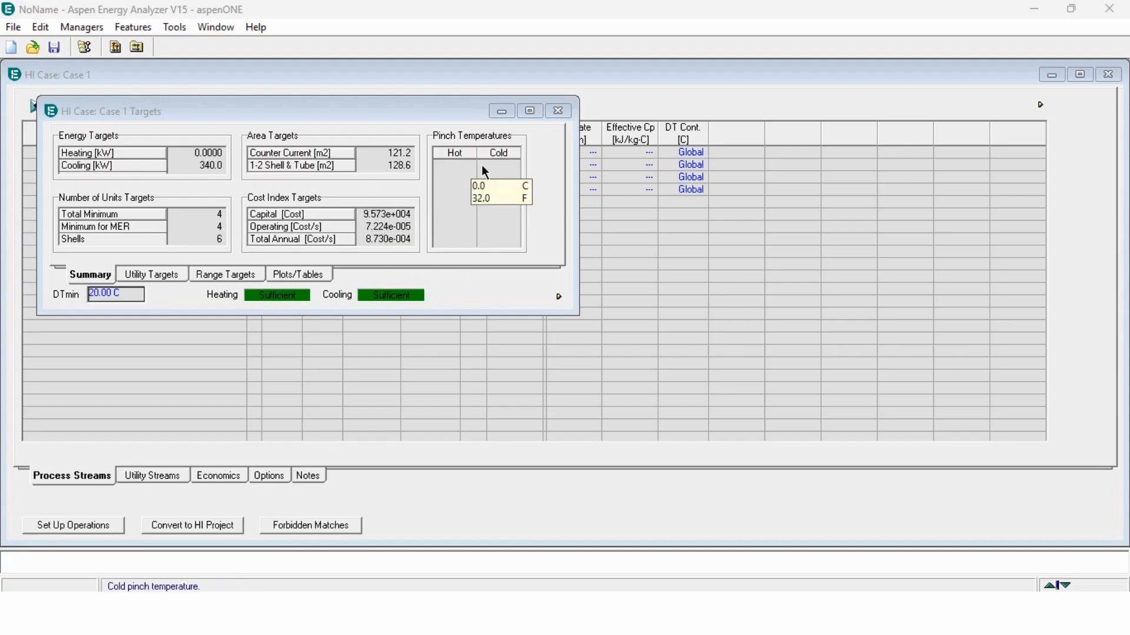
{"action": "left_click", "coordinate": [558, 112]}
- Maximize the case window, view the composite curves plot and close it
{"action": "double_click", "coordinate": [547, 74]}
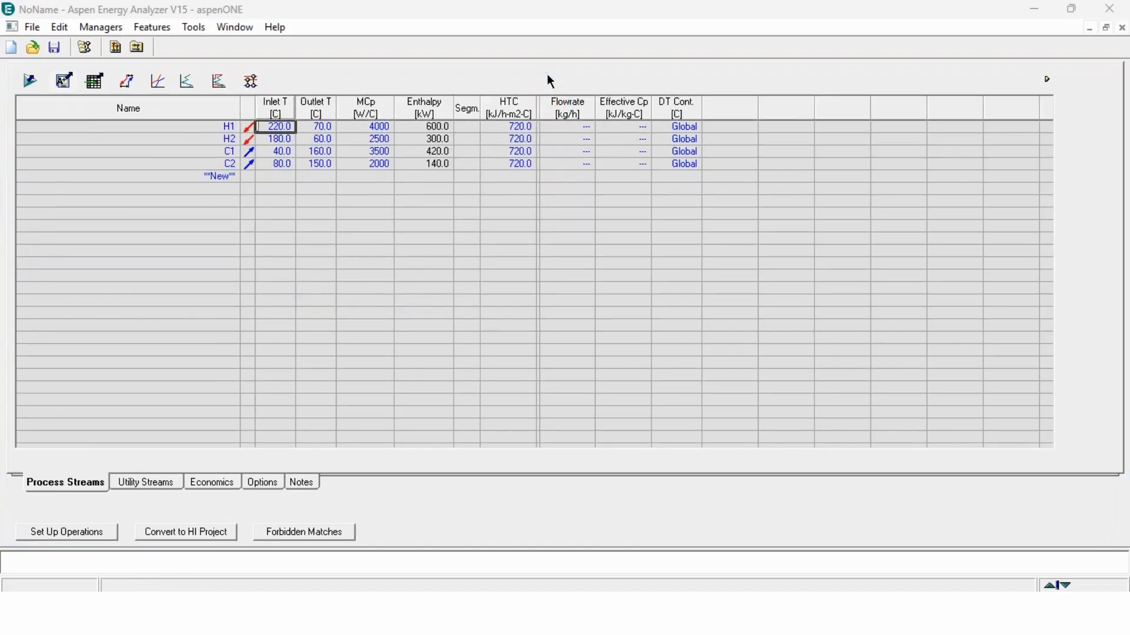
{"action": "left_click", "coordinate": [163, 79]}
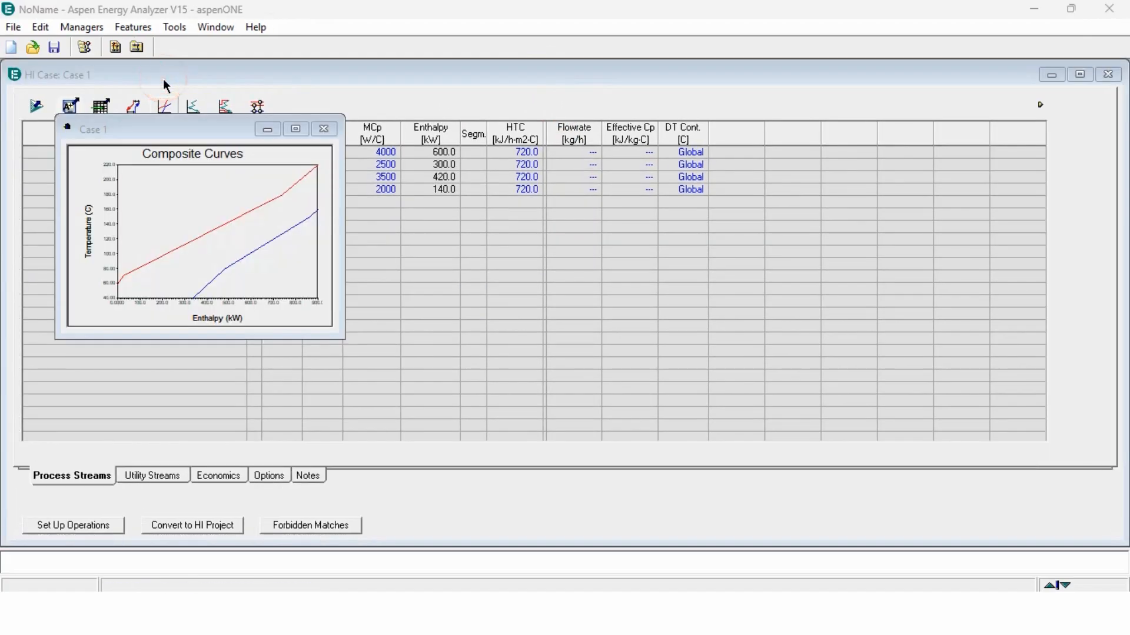
{"action": "left_click", "coordinate": [324, 130]}
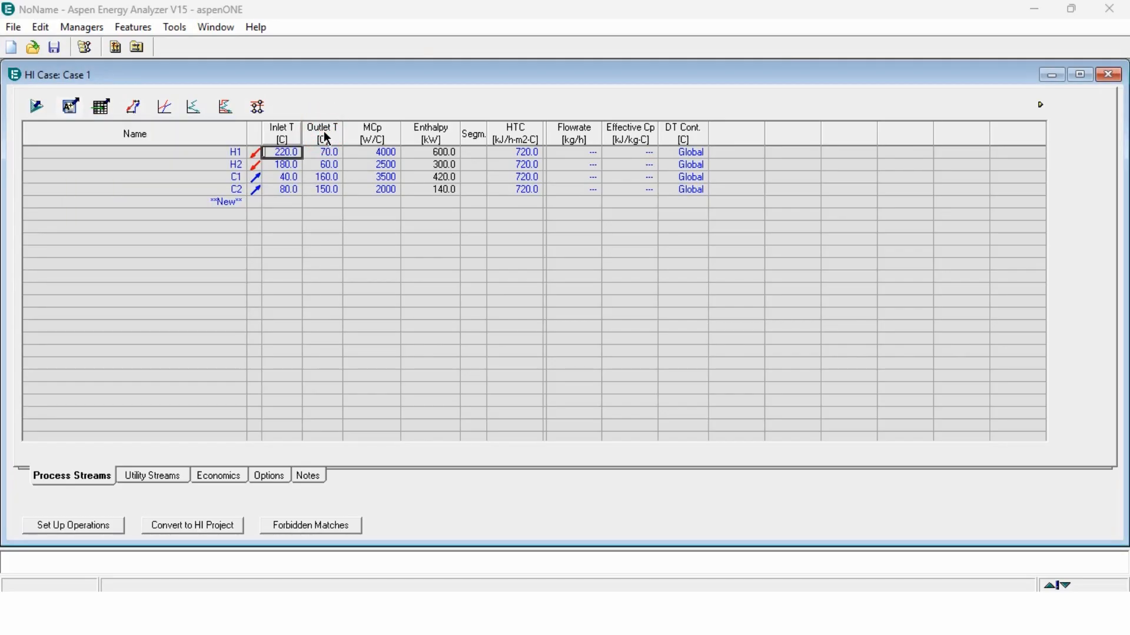
- Open the case's heat exchanger network grid diagram and try to show the pinch lines
{"action": "left_click", "coordinate": [264, 107]}
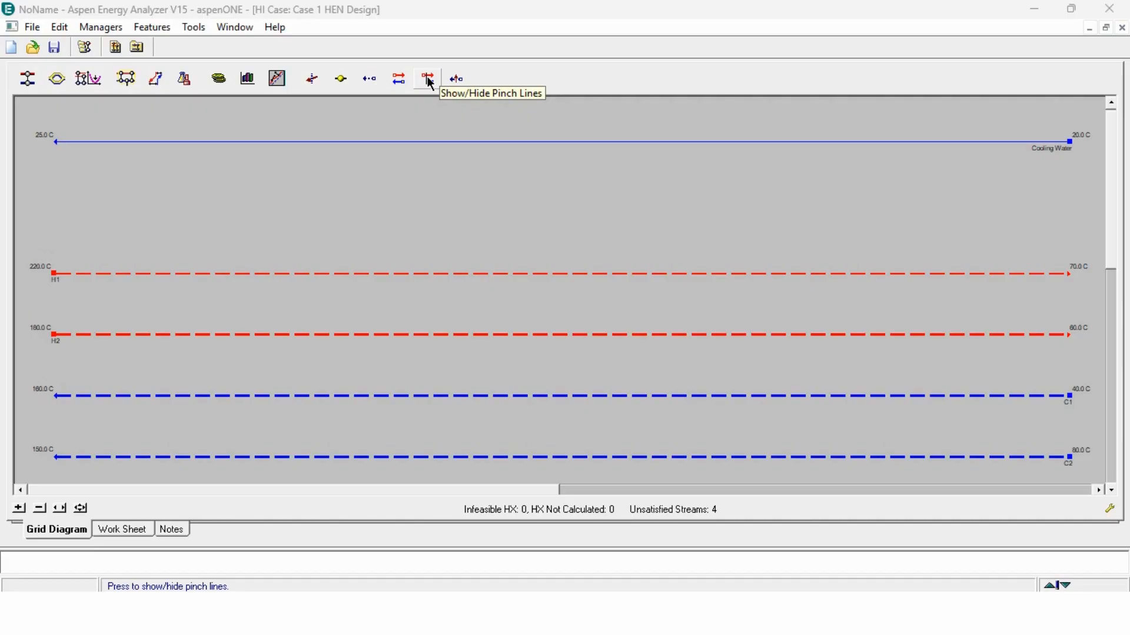
{"action": "left_click", "coordinate": [430, 81]}
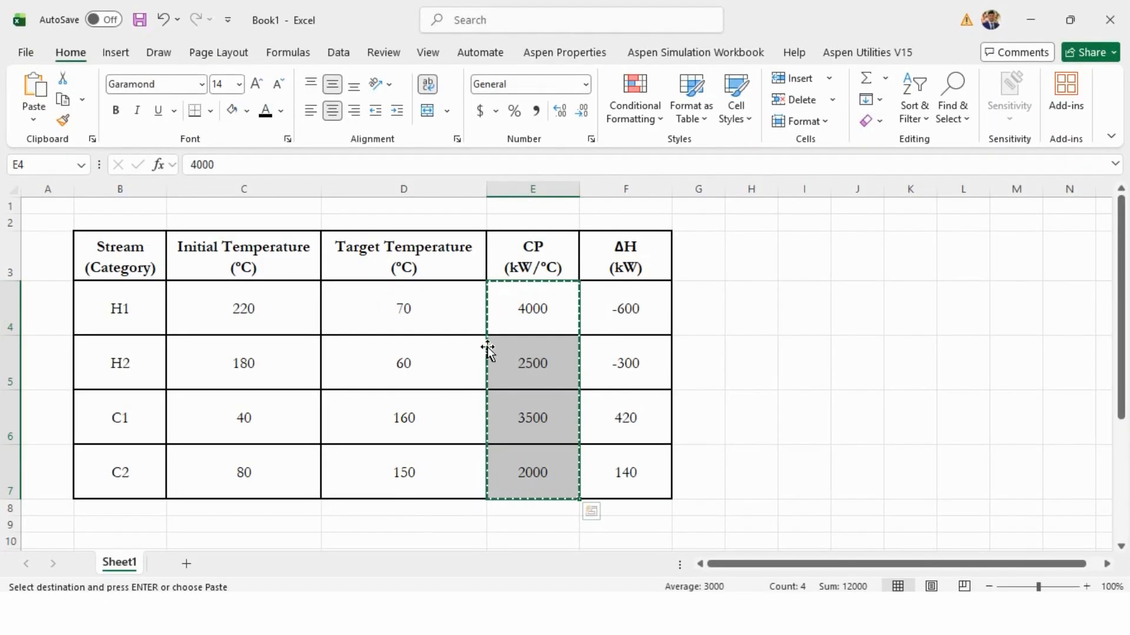
- Cancel the pending copy of the CP values in Excel and switch back to the Aspen Energy Analyzer grid diagram
{"action": "left_click", "coordinate": [509, 320]}
{"action": "key", "text": "Escape"}
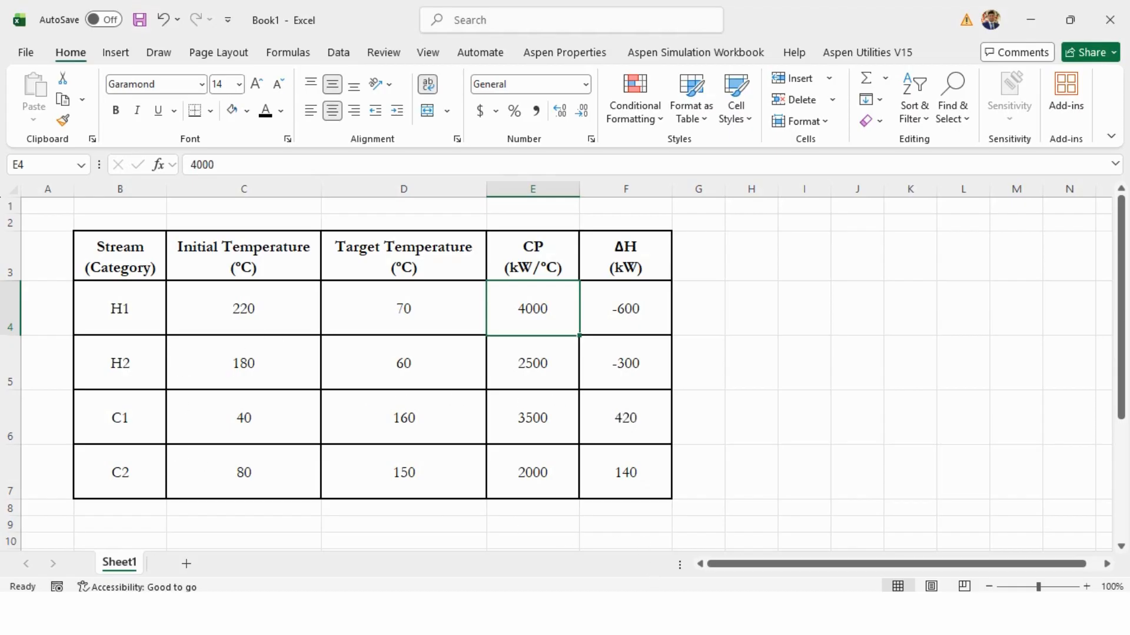
{"action": "mouse_move", "coordinate": [682, 618]}
{"action": "left_click", "coordinate": [681, 575]}
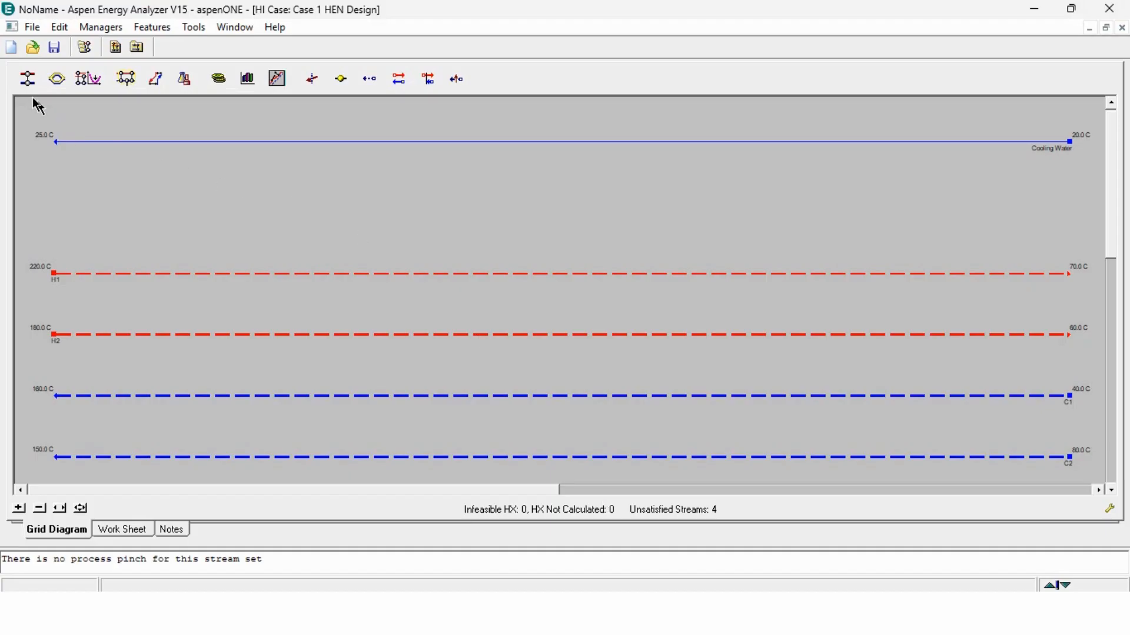
- Add a heat exchanger between hot stream H1 and cold stream C1, open its data and consult the Excel stream table
{"action": "left_click", "coordinate": [27, 79]}
{"action": "left_click_drag", "start_coordinate": [294, 274], "coordinate": [356, 396]}
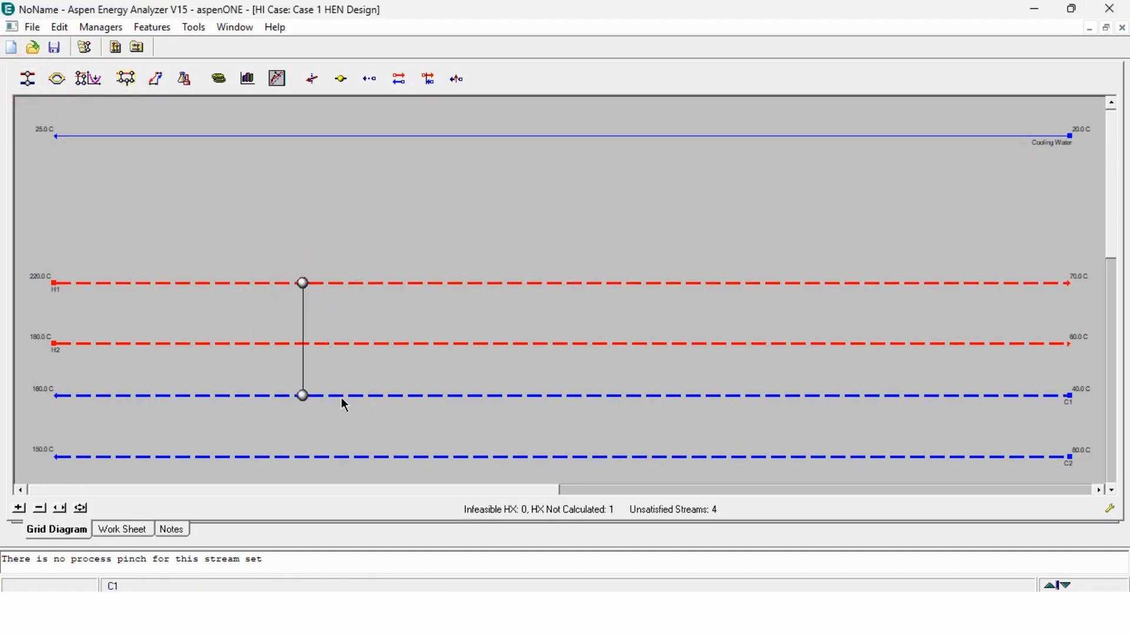
{"action": "double_click", "coordinate": [303, 396]}
{"action": "left_click", "coordinate": [393, 612]}
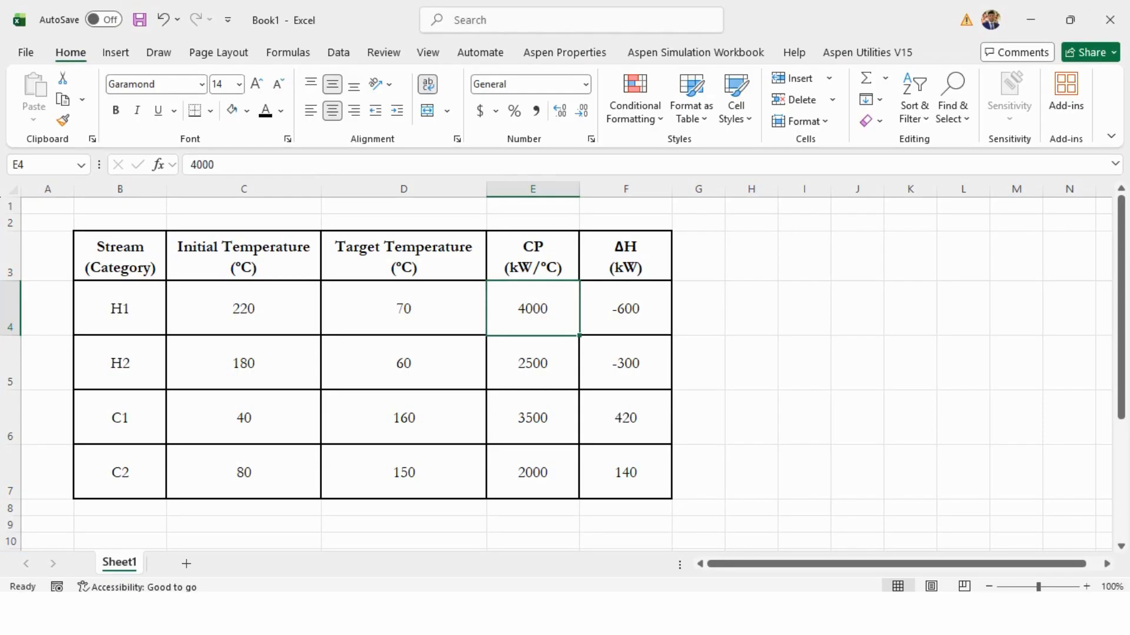
{"action": "key", "text": "alt+Tab"}
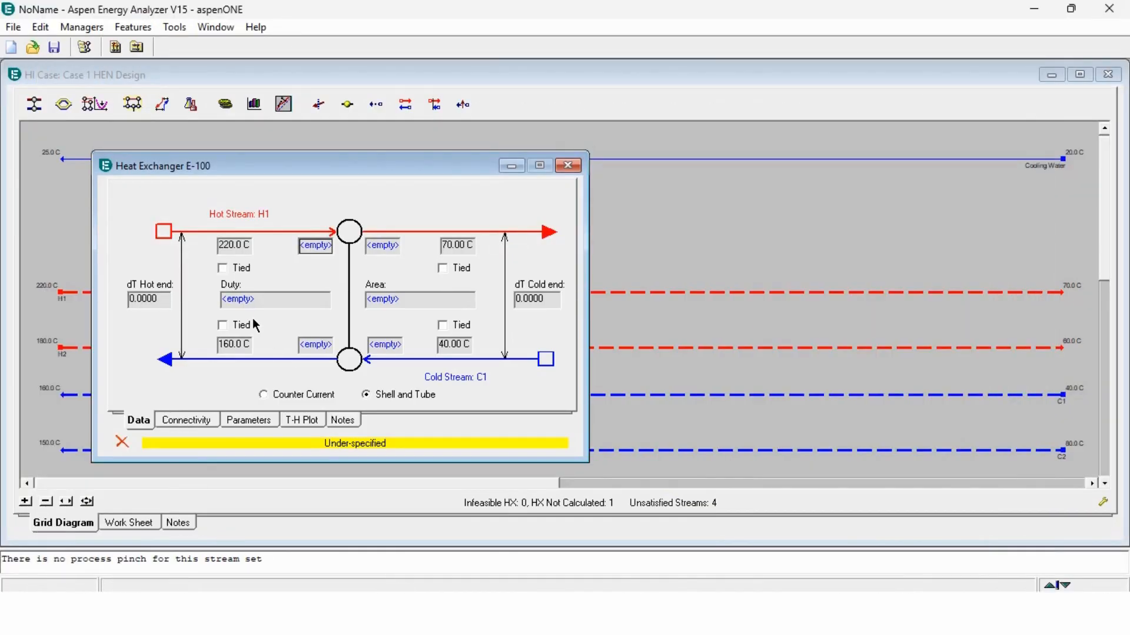
- Tie the hot inlet, cold inlet and cold outlet temperatures of the H1–C1 exchanger, check both end temperature differences and close it
{"action": "left_click", "coordinate": [241, 267]}
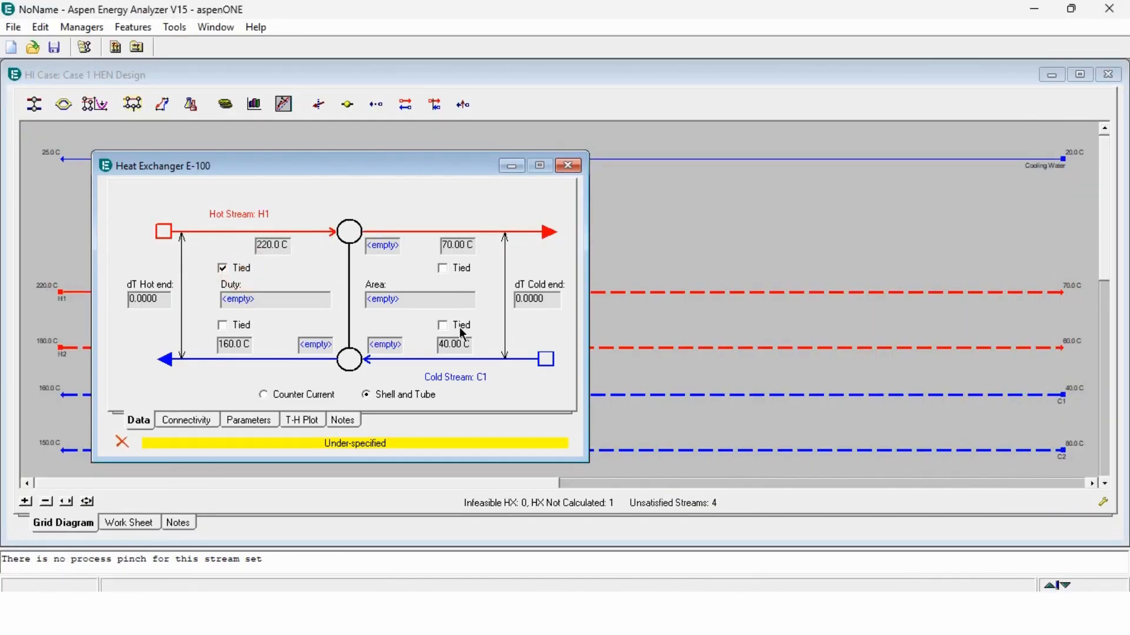
{"action": "left_click", "coordinate": [461, 325]}
{"action": "left_click", "coordinate": [242, 328]}
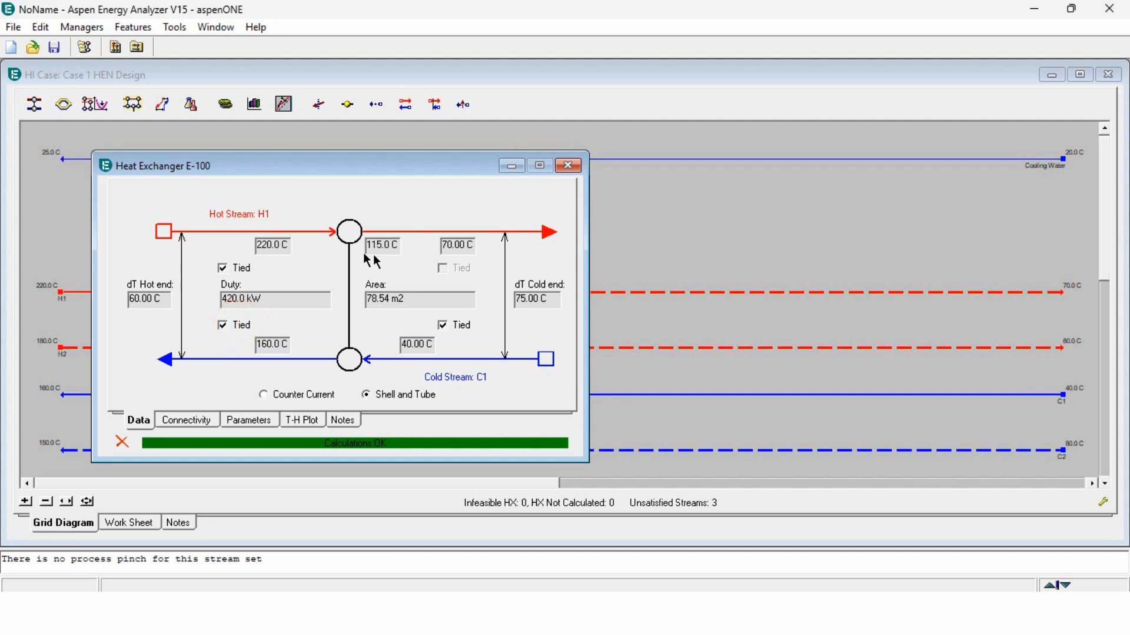
{"action": "mouse_move", "coordinate": [545, 307]}
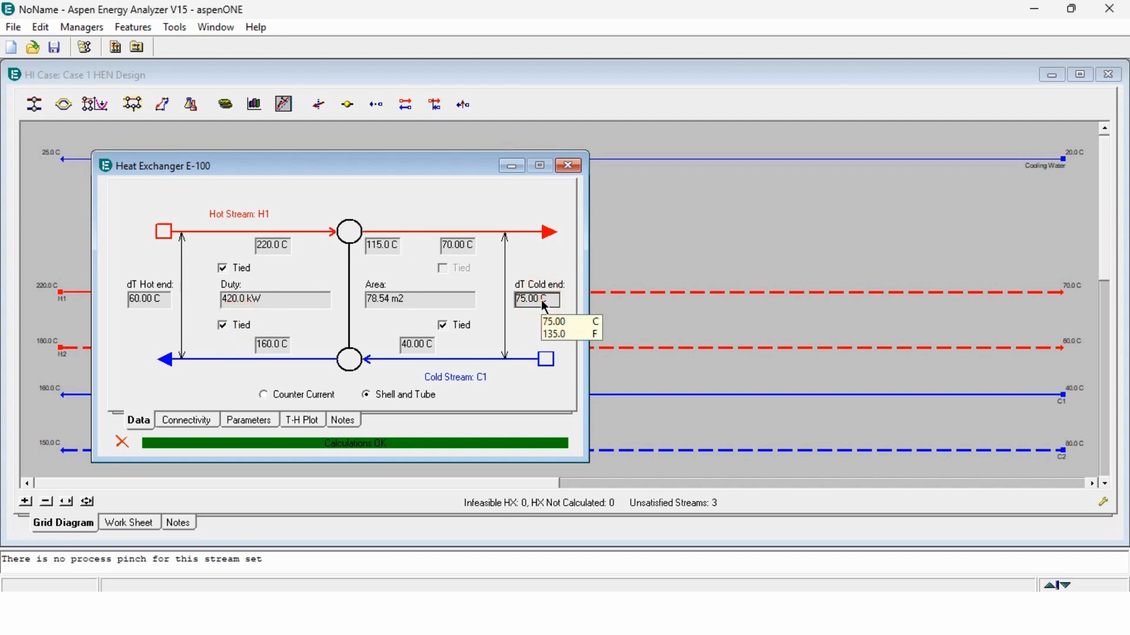
{"action": "mouse_move", "coordinate": [152, 301]}
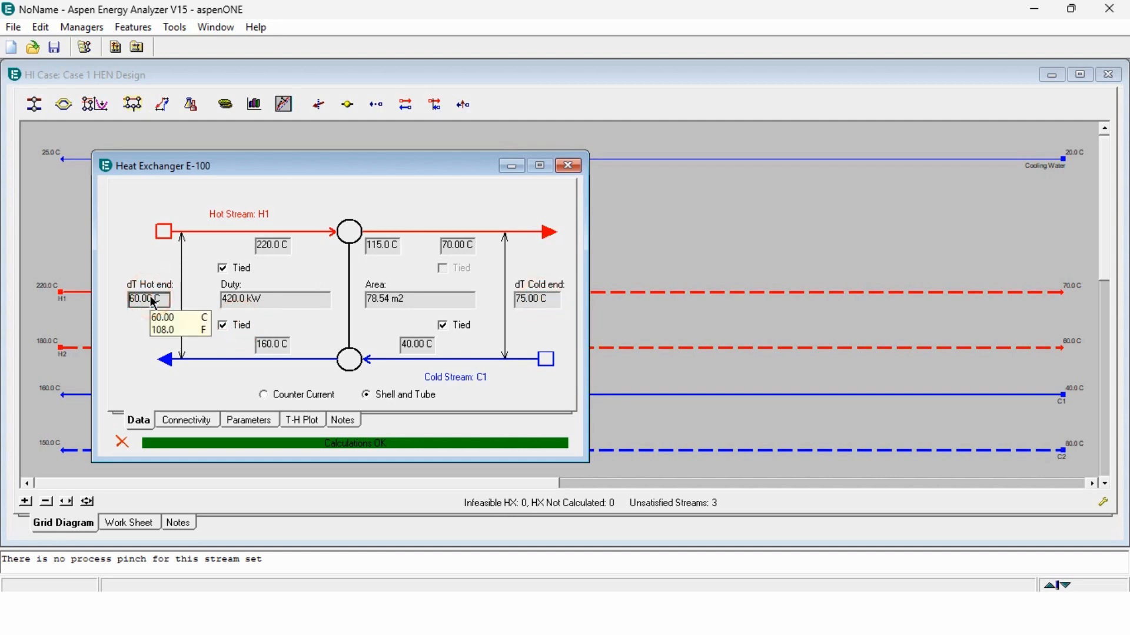
{"action": "left_click", "coordinate": [569, 166]}
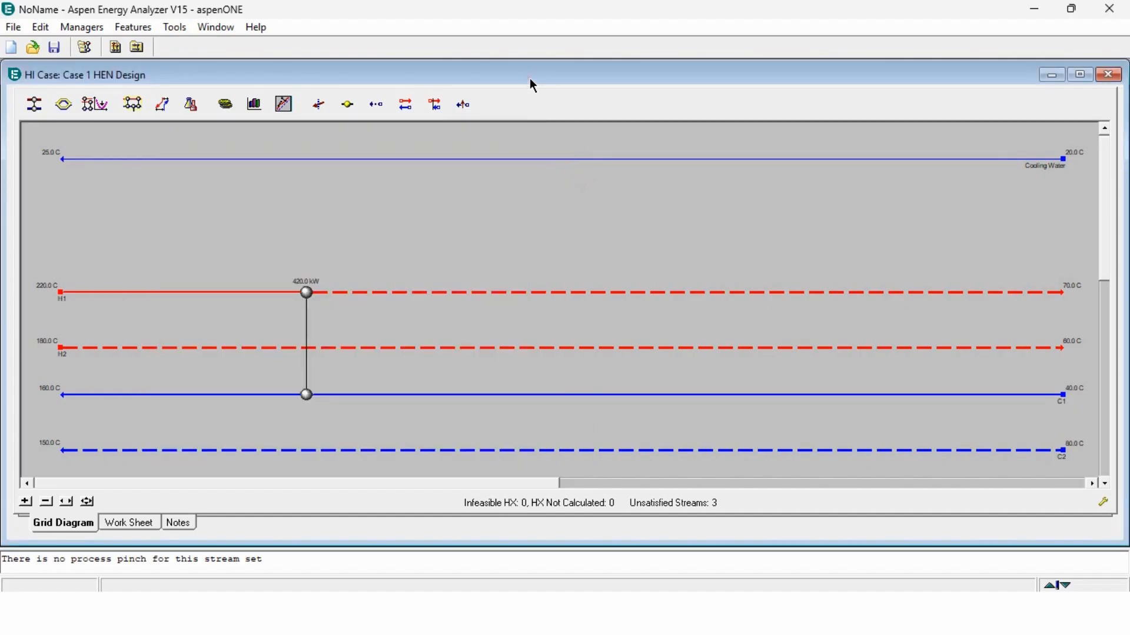
- Add a second heat exchanger between hot stream H2 and cold stream C2 on the grid diagram and open its data
{"action": "double_click", "coordinate": [532, 82]}
{"action": "left_click", "coordinate": [27, 78]}
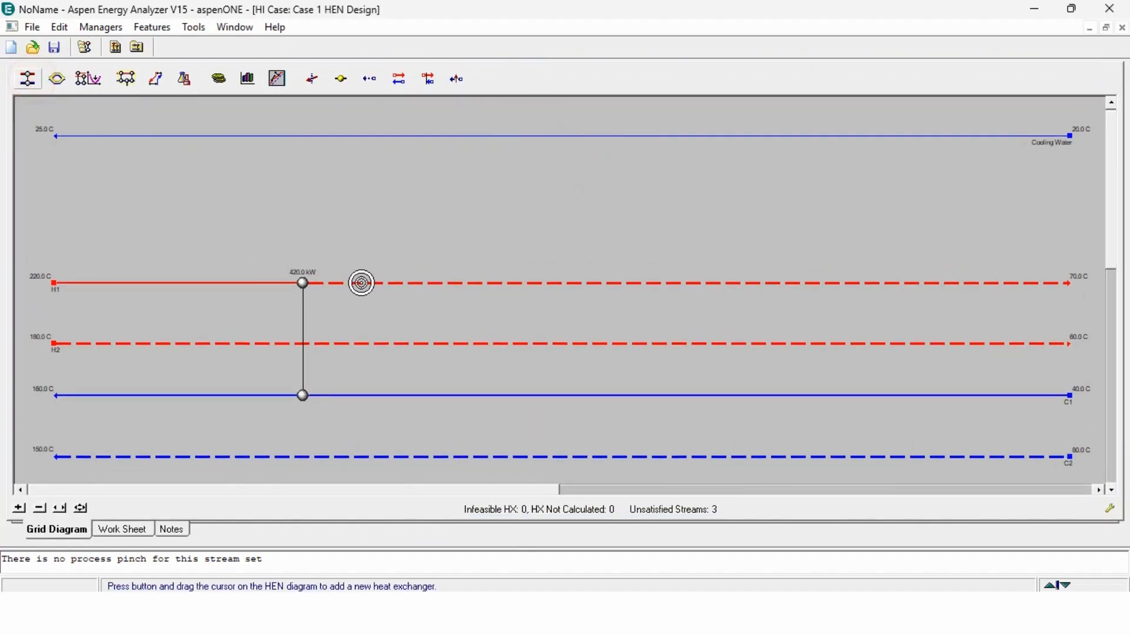
{"action": "left_click_drag", "start_coordinate": [471, 344], "coordinate": [497, 430]}
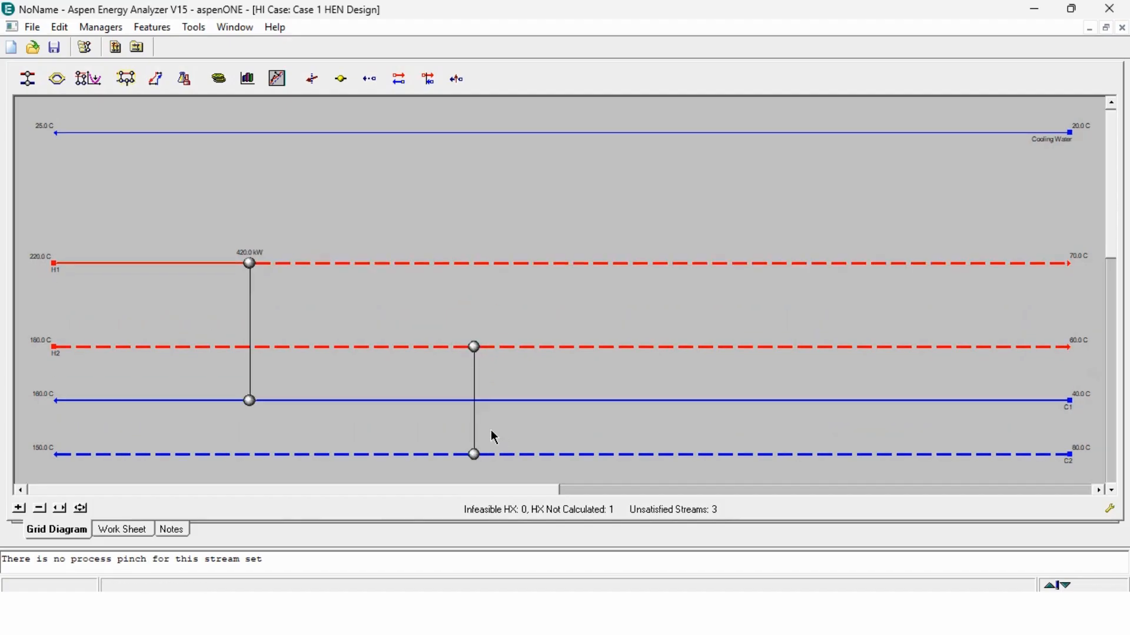
{"action": "double_click", "coordinate": [476, 457]}
- Tie the hot inlet, cold inlet and cold outlet temperatures of the H2–C2 exchanger and check its hot-end temperature difference
{"action": "left_click", "coordinate": [256, 287]}
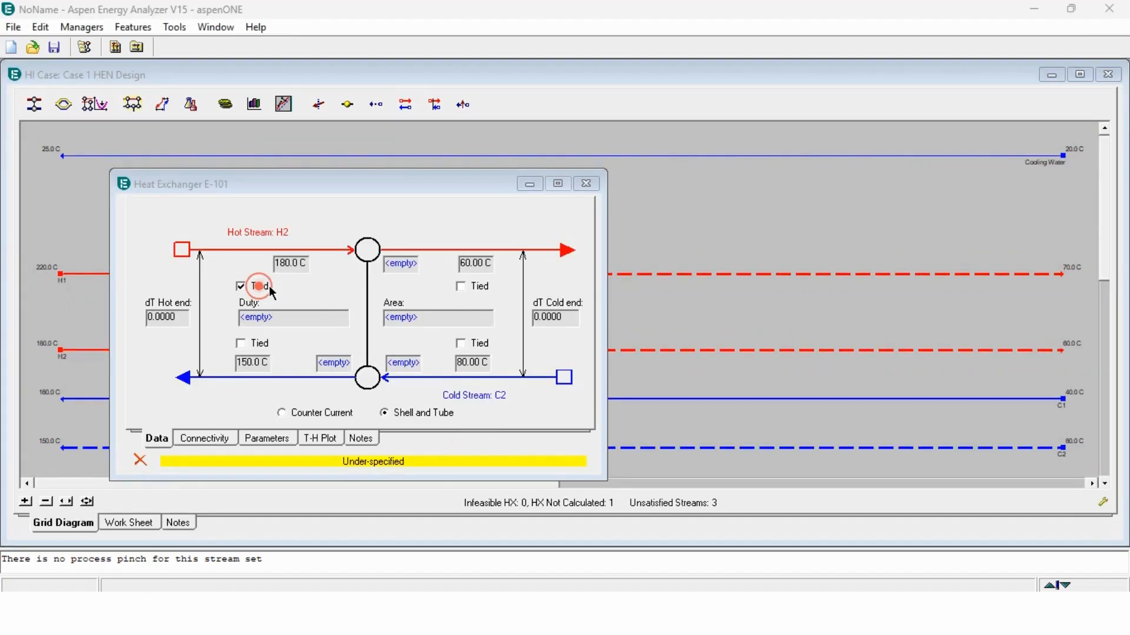
{"action": "left_click", "coordinate": [463, 345]}
{"action": "left_click", "coordinate": [260, 348]}
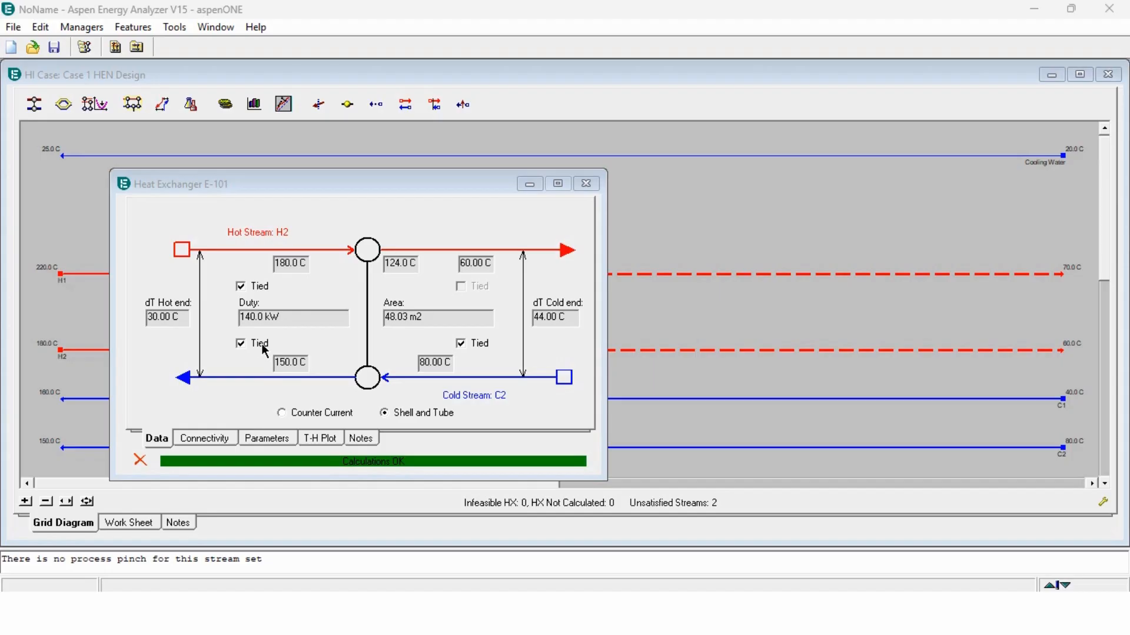
{"action": "mouse_move", "coordinate": [172, 321]}
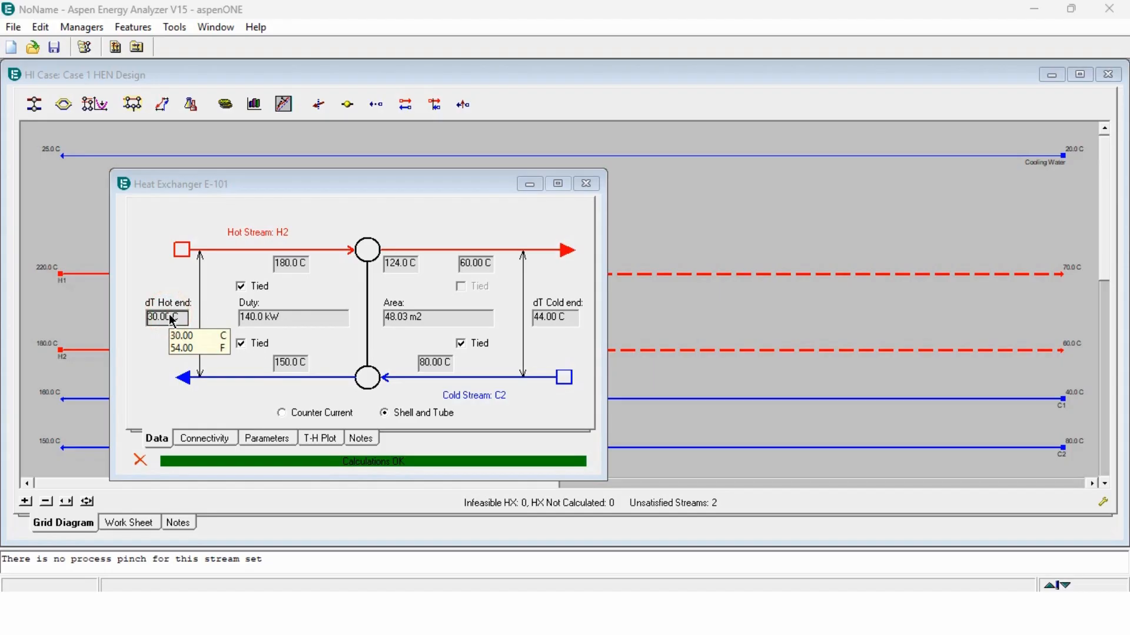
- Check the cold-end temperature difference of the H2–C2 heat exchanger and close its data
{"action": "left_click", "coordinate": [562, 325]}
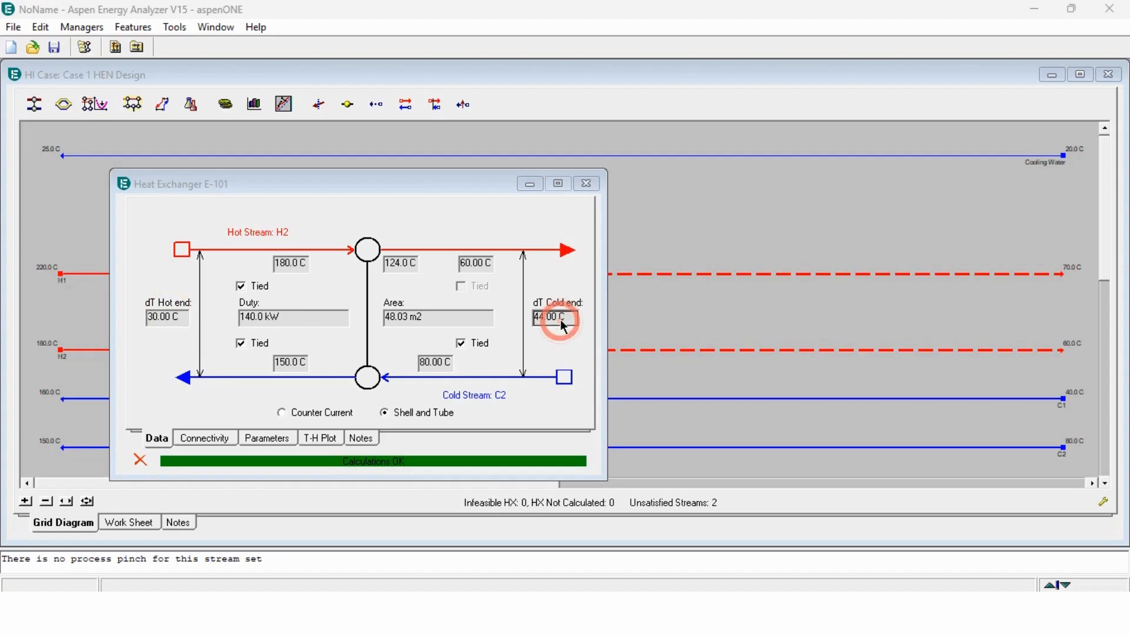
{"action": "mouse_move", "coordinate": [563, 325]}
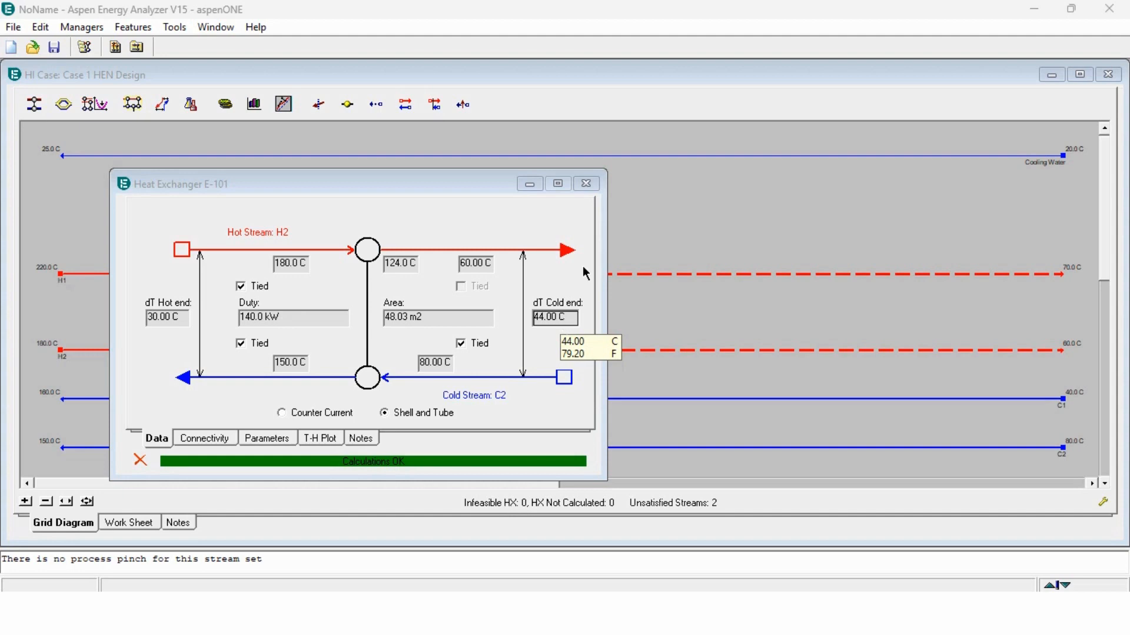
{"action": "left_click", "coordinate": [588, 184]}
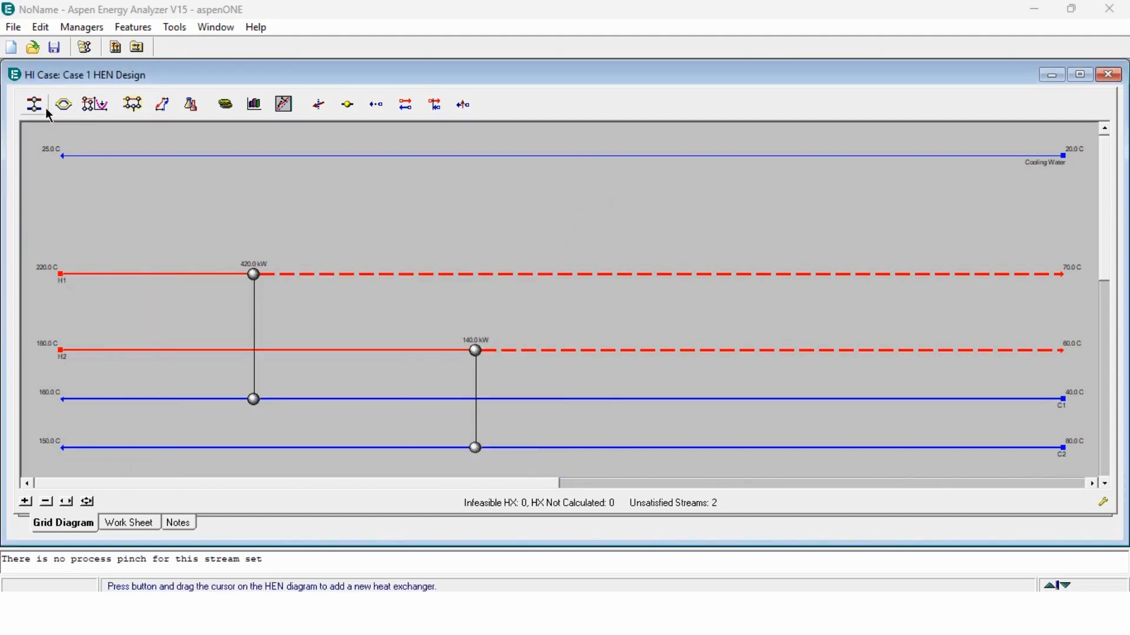
- Add a cooler between Cooling Water and hot stream H1, tying its hot inlet and hot outlet temperatures
{"action": "left_click", "coordinate": [34, 104]}
{"action": "left_click_drag", "start_coordinate": [703, 156], "coordinate": [725, 282]}
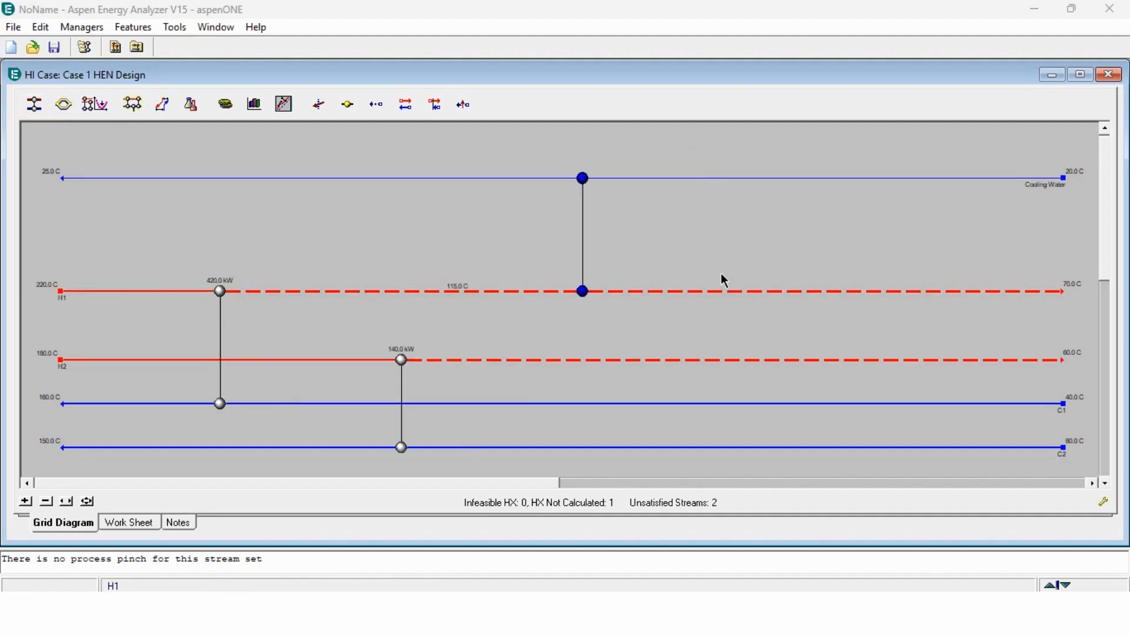
{"action": "double_click", "coordinate": [583, 294]}
{"action": "left_click", "coordinate": [280, 365]}
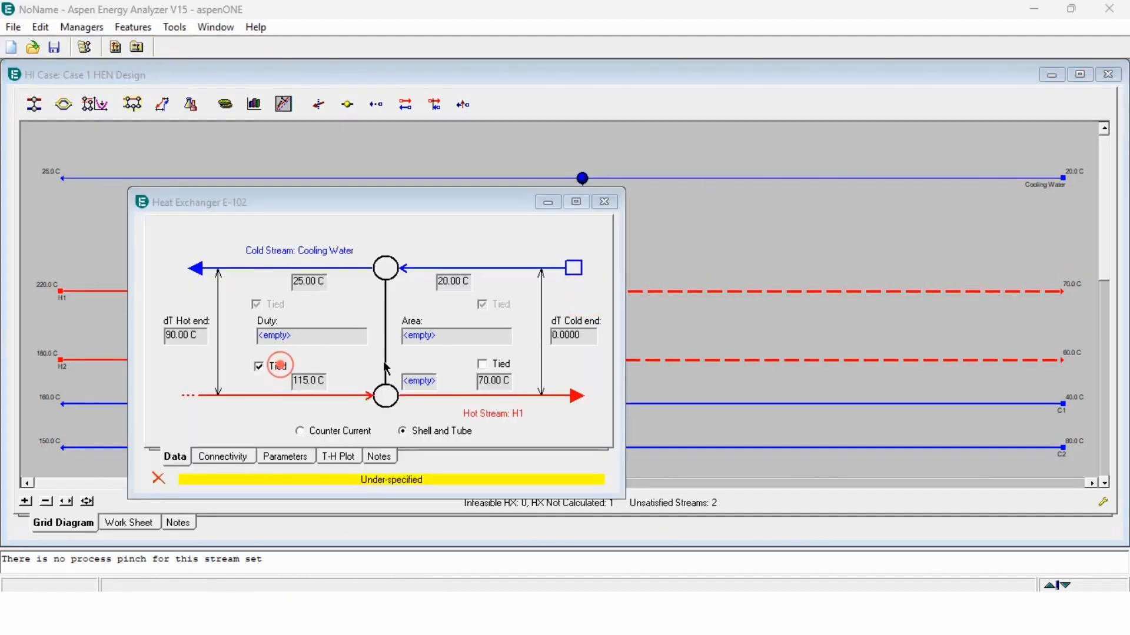
{"action": "left_click", "coordinate": [495, 363]}
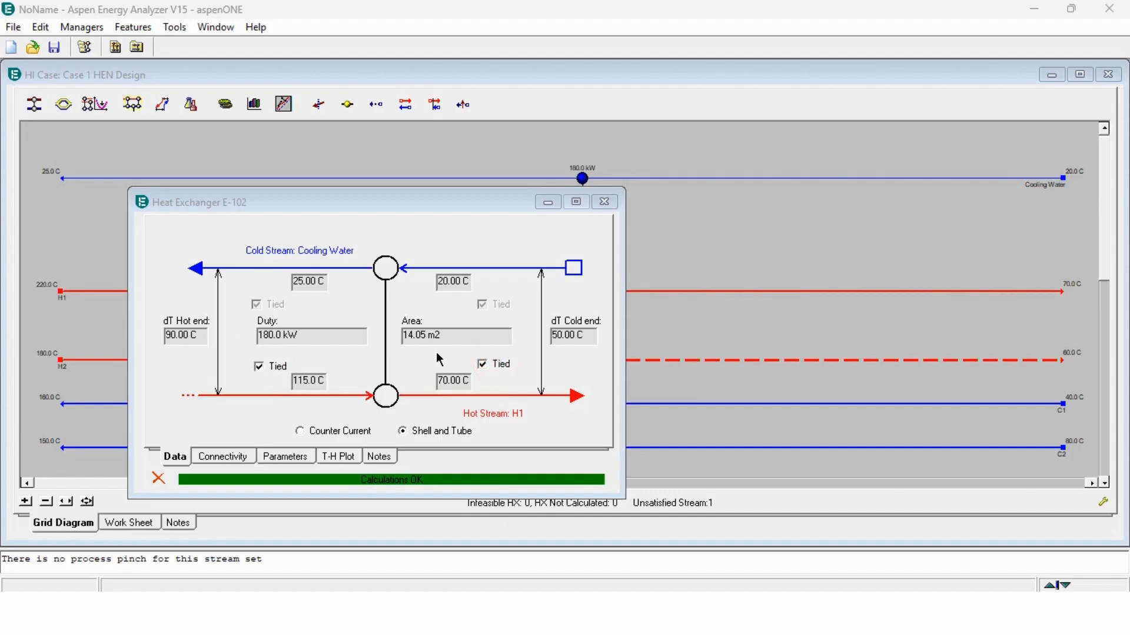
{"action": "left_click", "coordinate": [605, 202]}
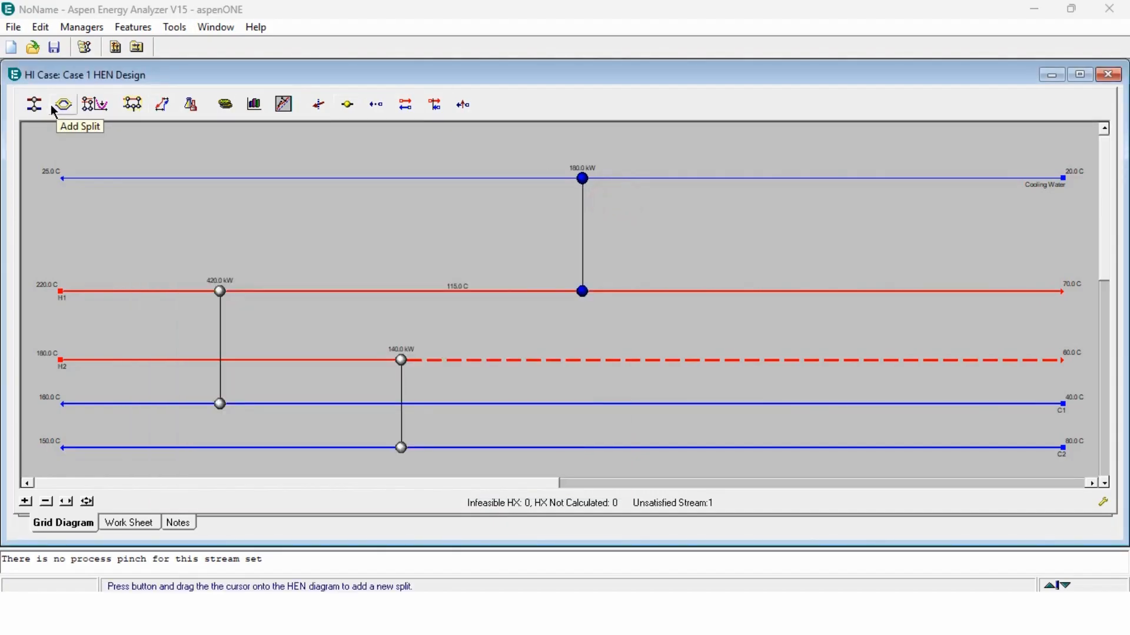
- Add a cooler between Cooling Water and hot stream H2, tying its hot inlet and hot outlet temperatures
{"action": "left_click_drag", "start_coordinate": [34, 104], "coordinate": [765, 357]}
{"action": "double_click", "coordinate": [656, 360]}
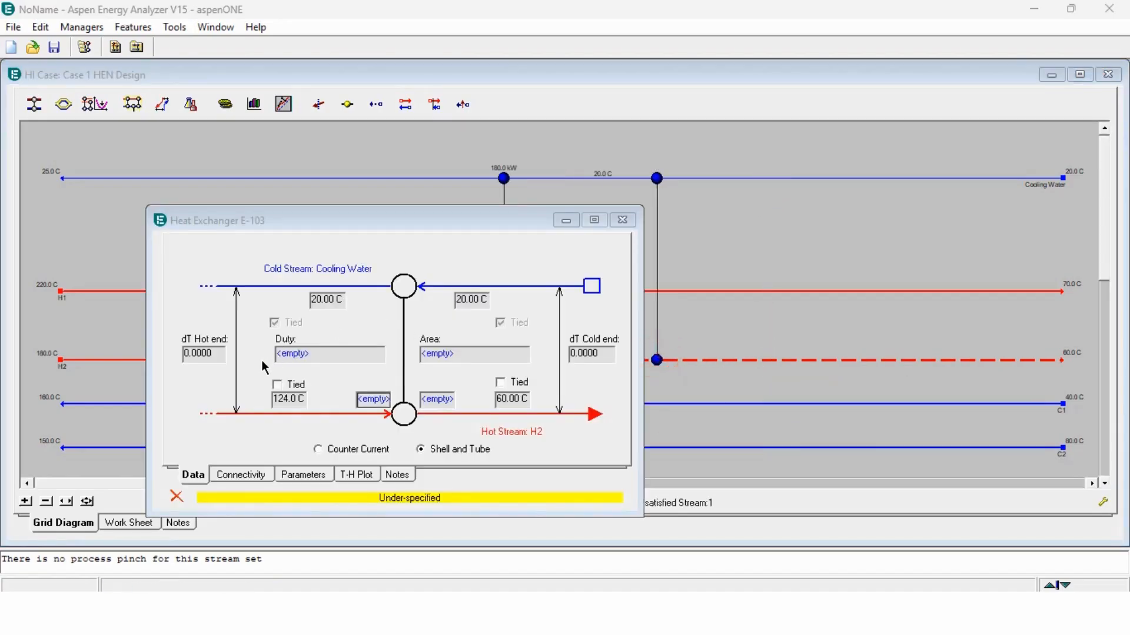
{"action": "left_click", "coordinate": [288, 386]}
{"action": "left_click", "coordinate": [513, 383]}
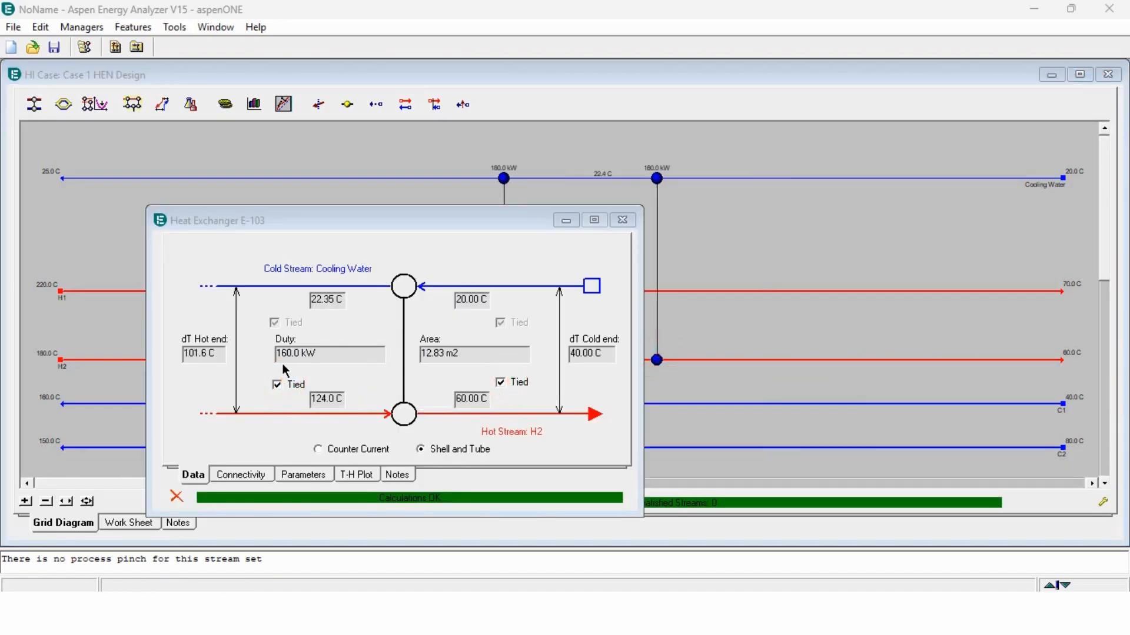
{"action": "left_click", "coordinate": [629, 227]}
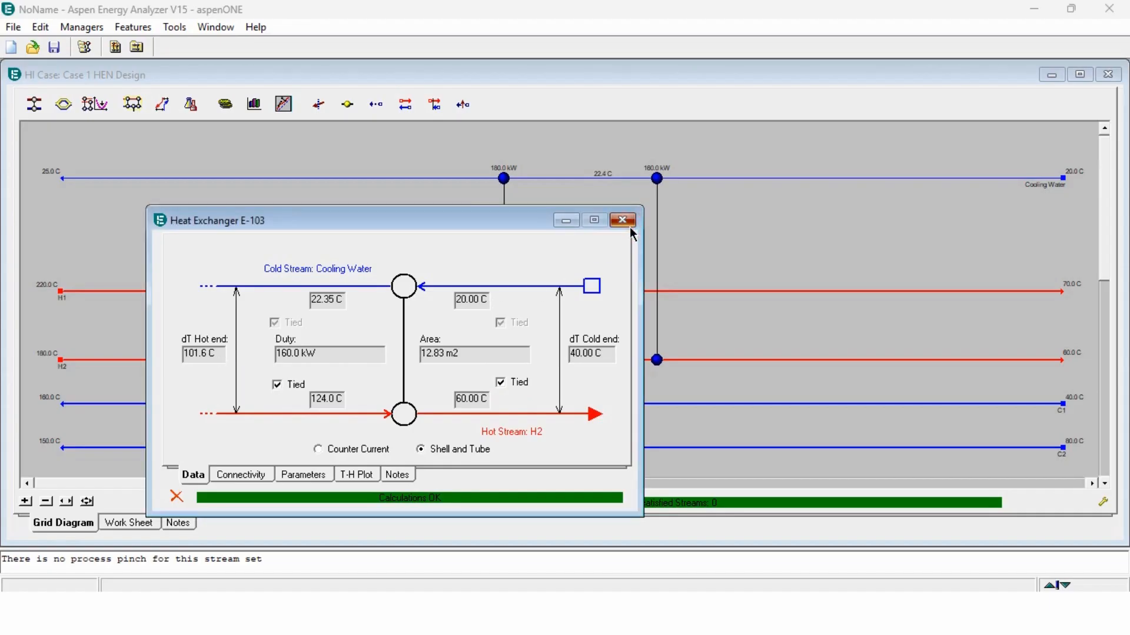
{"action": "left_click", "coordinate": [629, 227]}
- Review the Cooling Water stream on the grid diagram, along with the network cost indexes and network performance against targets
{"action": "double_click", "coordinate": [593, 79]}
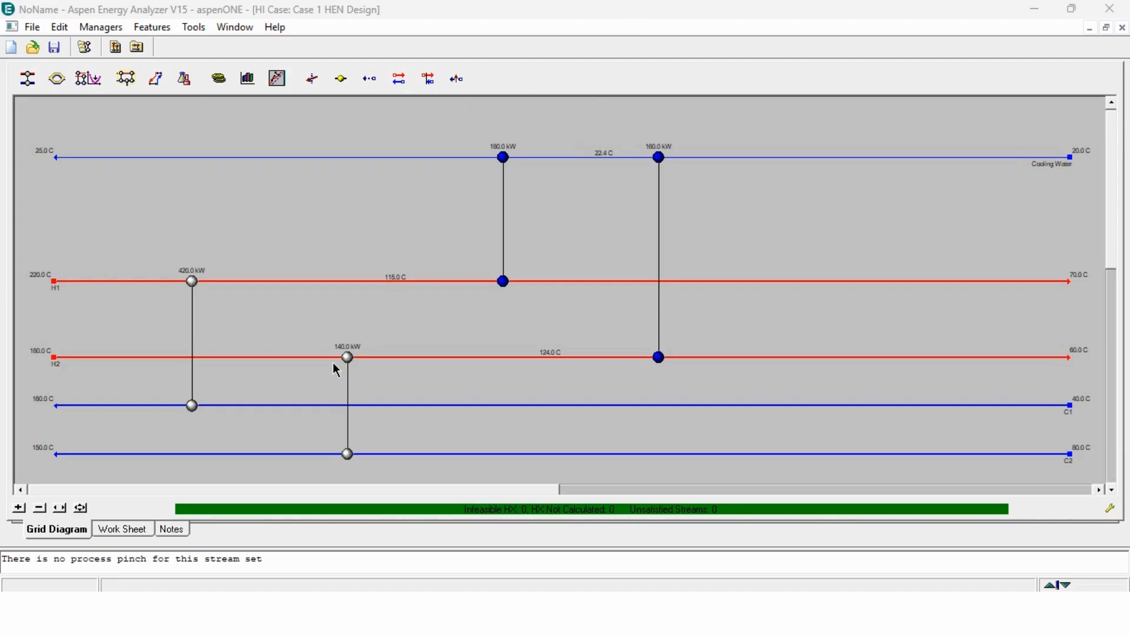
{"action": "mouse_move", "coordinate": [643, 167]}
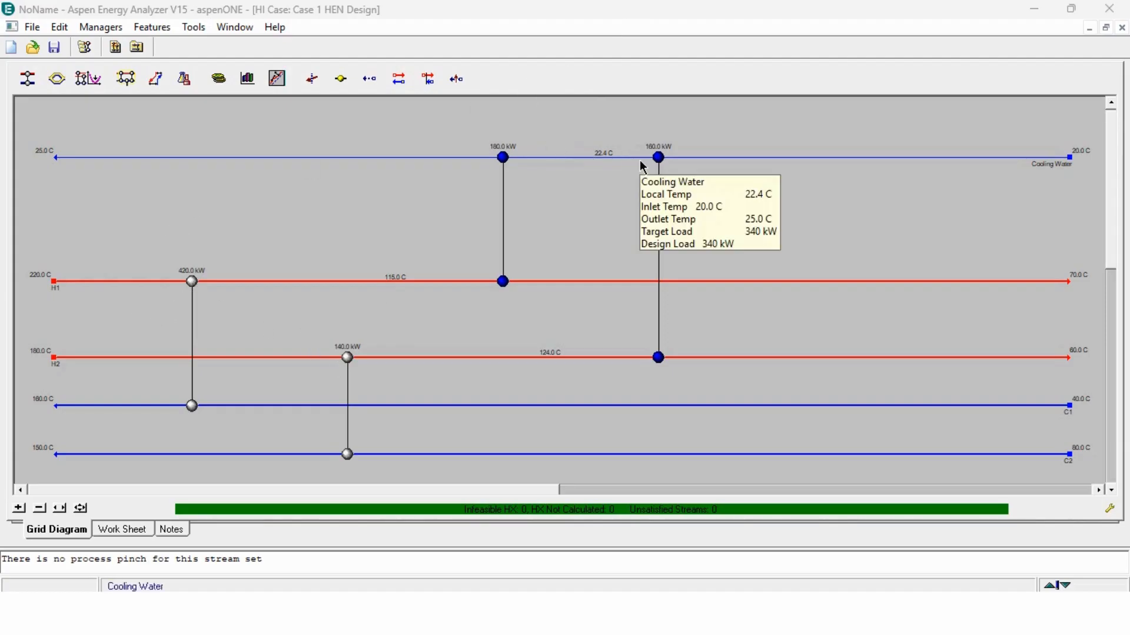
{"action": "left_click", "coordinate": [218, 78]}
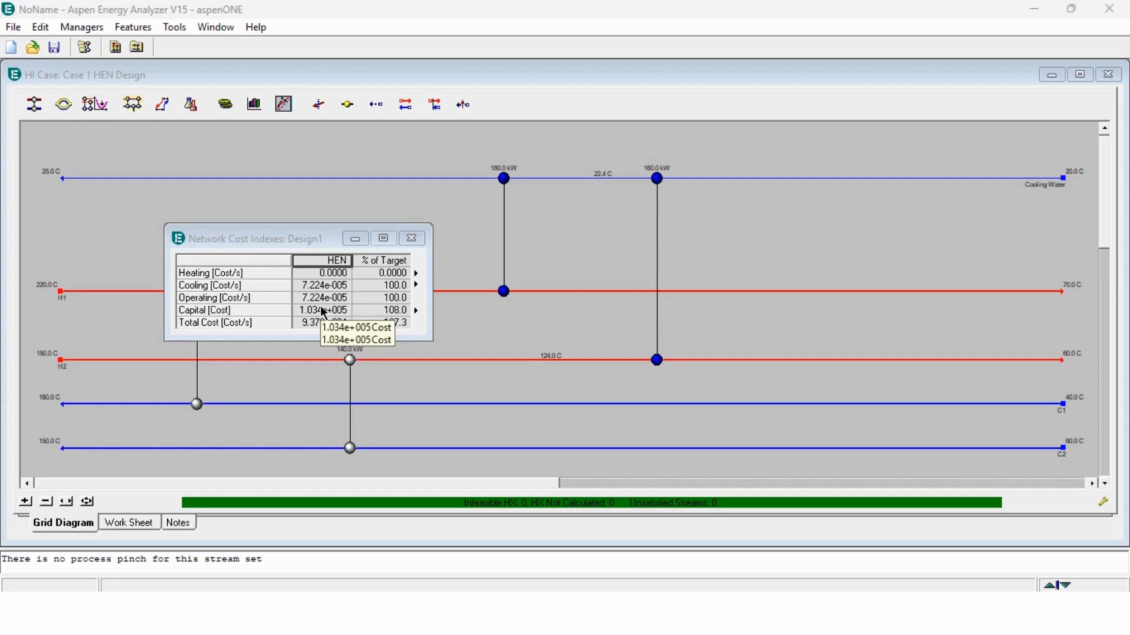
{"action": "left_click", "coordinate": [413, 240]}
{"action": "left_click", "coordinate": [190, 106]}
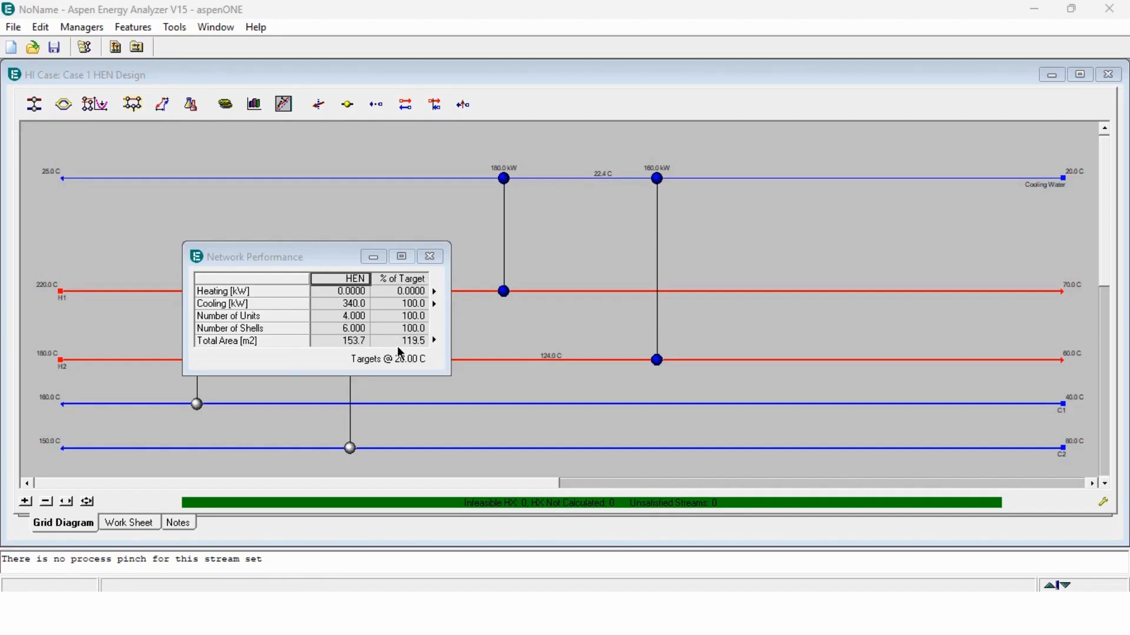
{"action": "left_click", "coordinate": [431, 257]}
- Switch to Excel to consult the stream table, and return to the HEN grid diagram in Aspen Energy Analyzer
{"action": "mouse_move", "coordinate": [388, 613]}
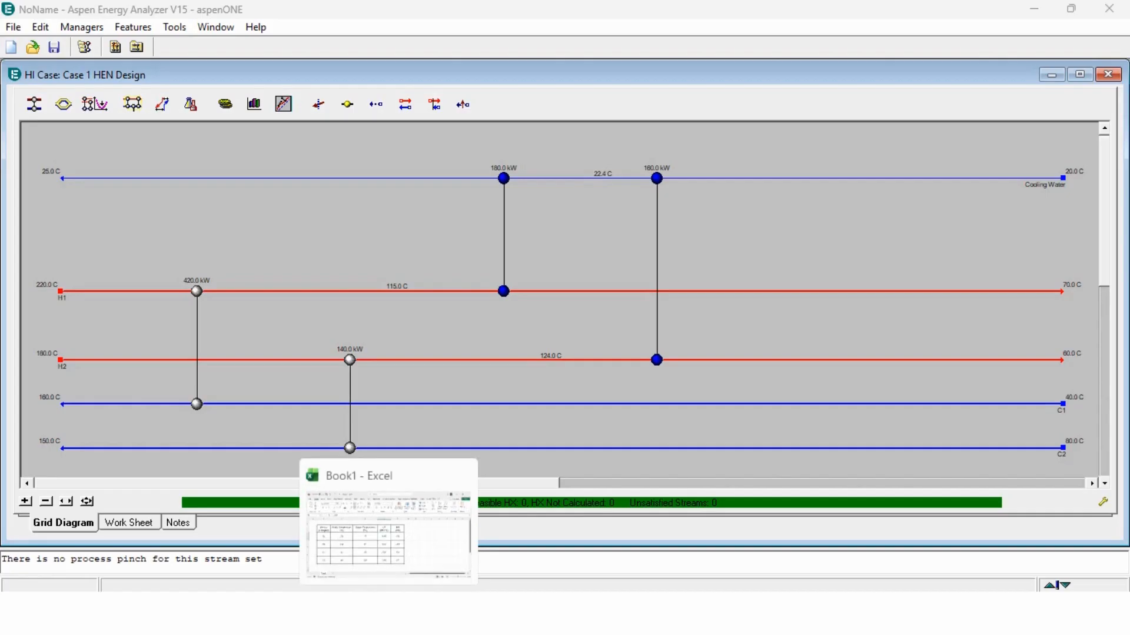
{"action": "left_click", "coordinate": [388, 518]}
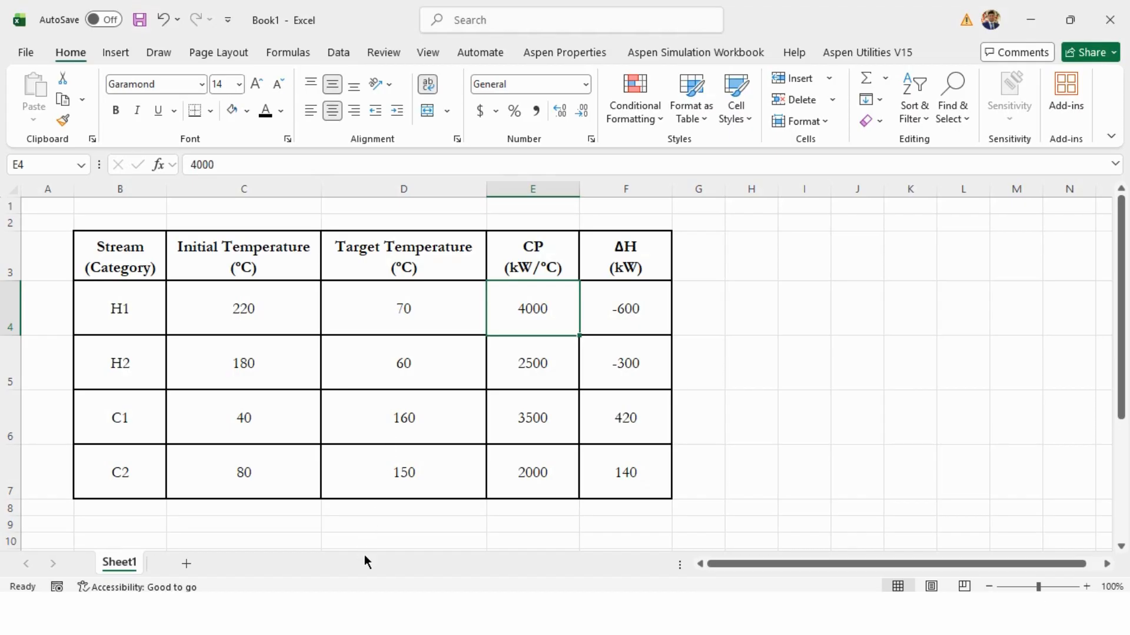
{"action": "left_click", "coordinate": [380, 611]}
{"action": "left_click", "coordinate": [437, 340]}
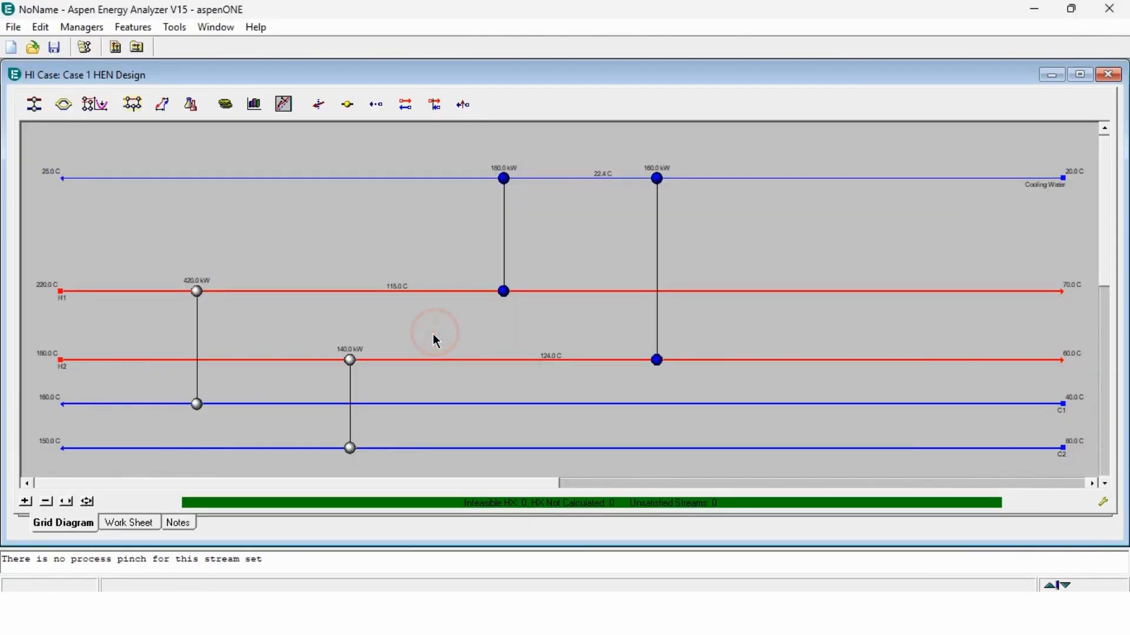